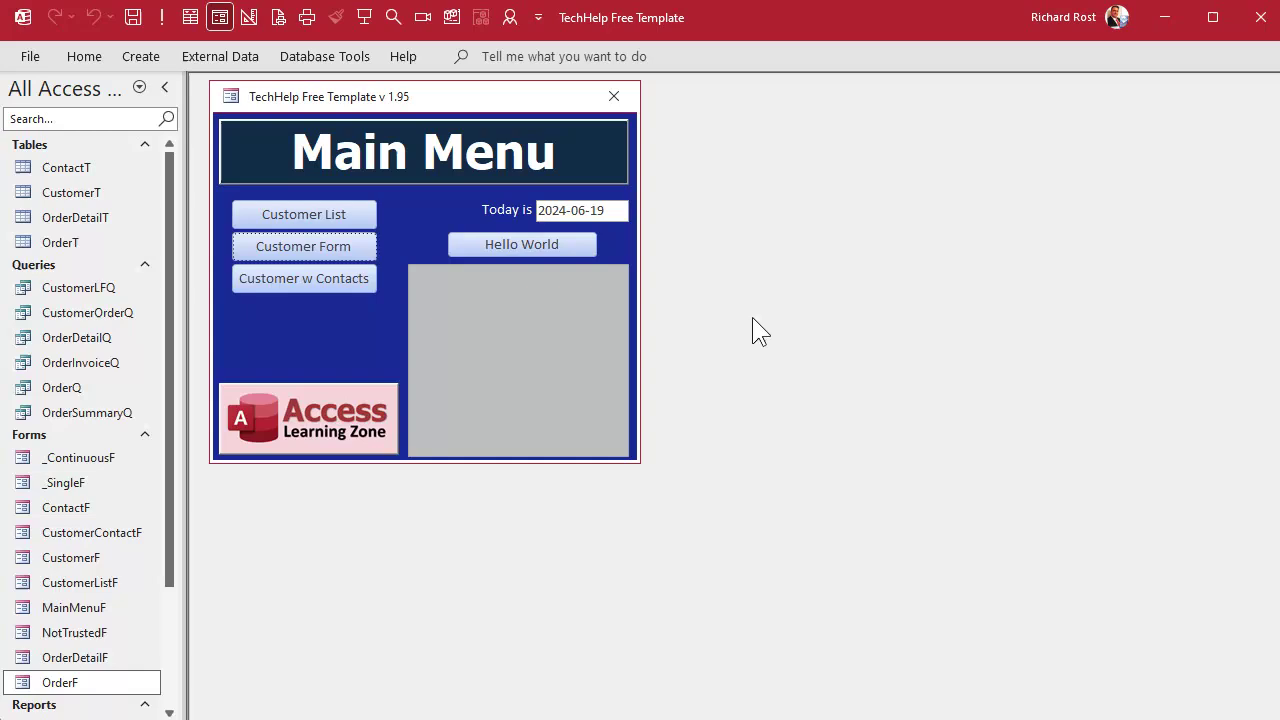
Open the Customers form, preview an order's invoice, then close the preview and the Orders form.
click(339, 246)
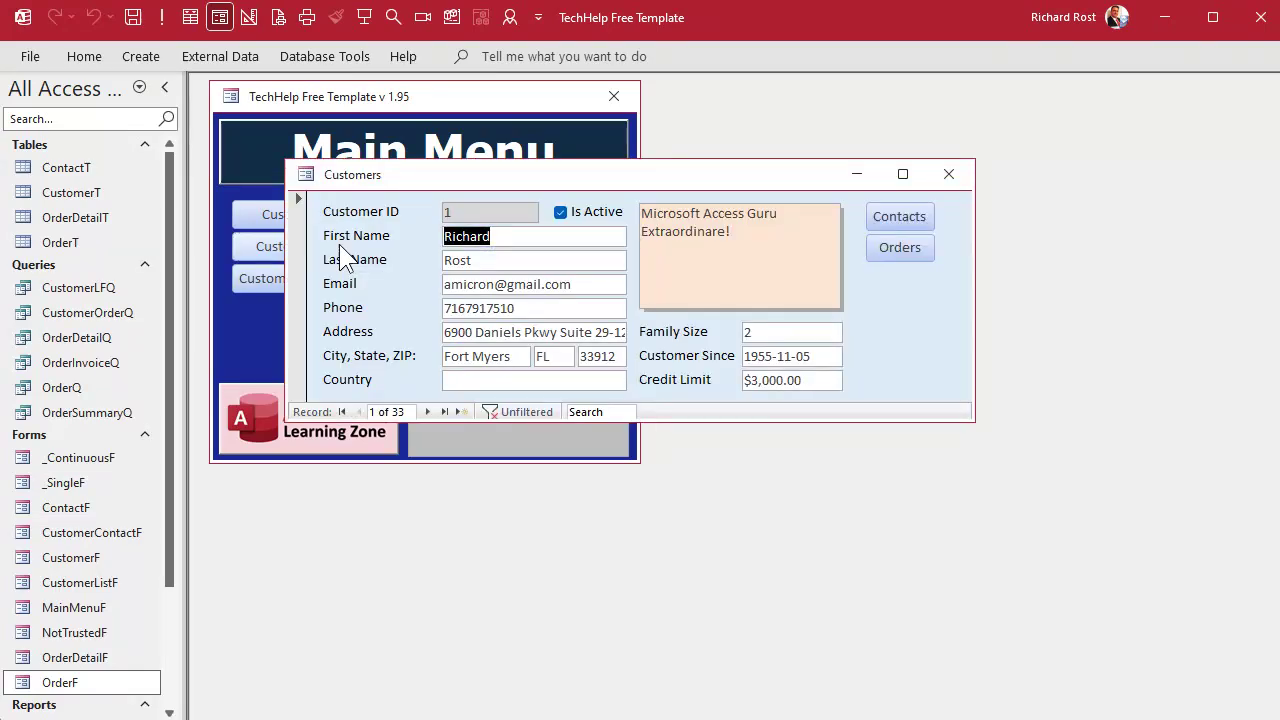
click(895, 248)
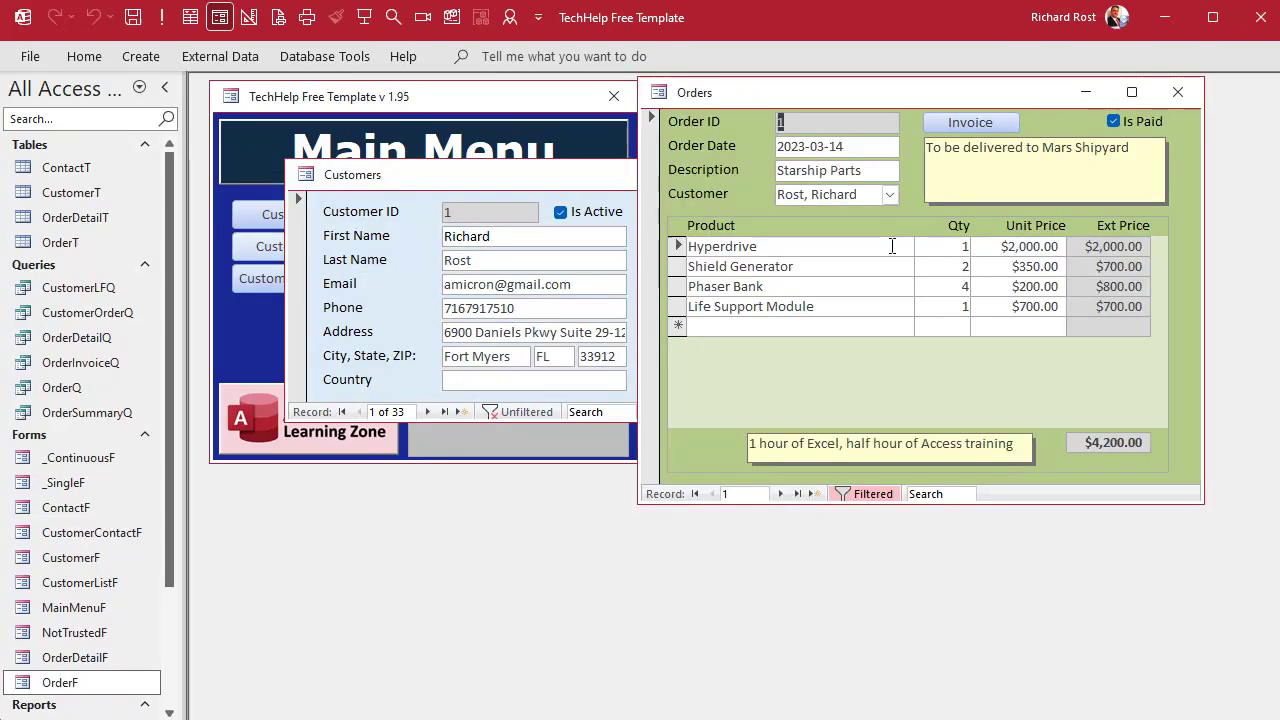
click(993, 122)
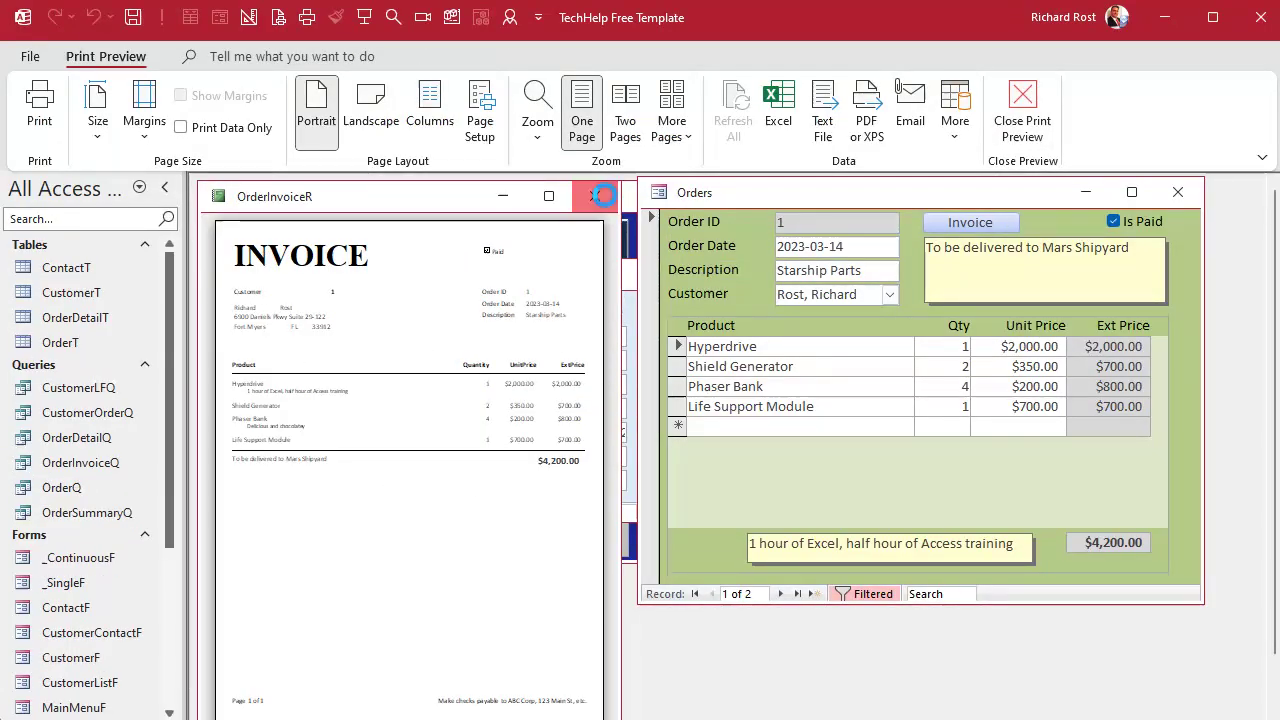
click(600, 196)
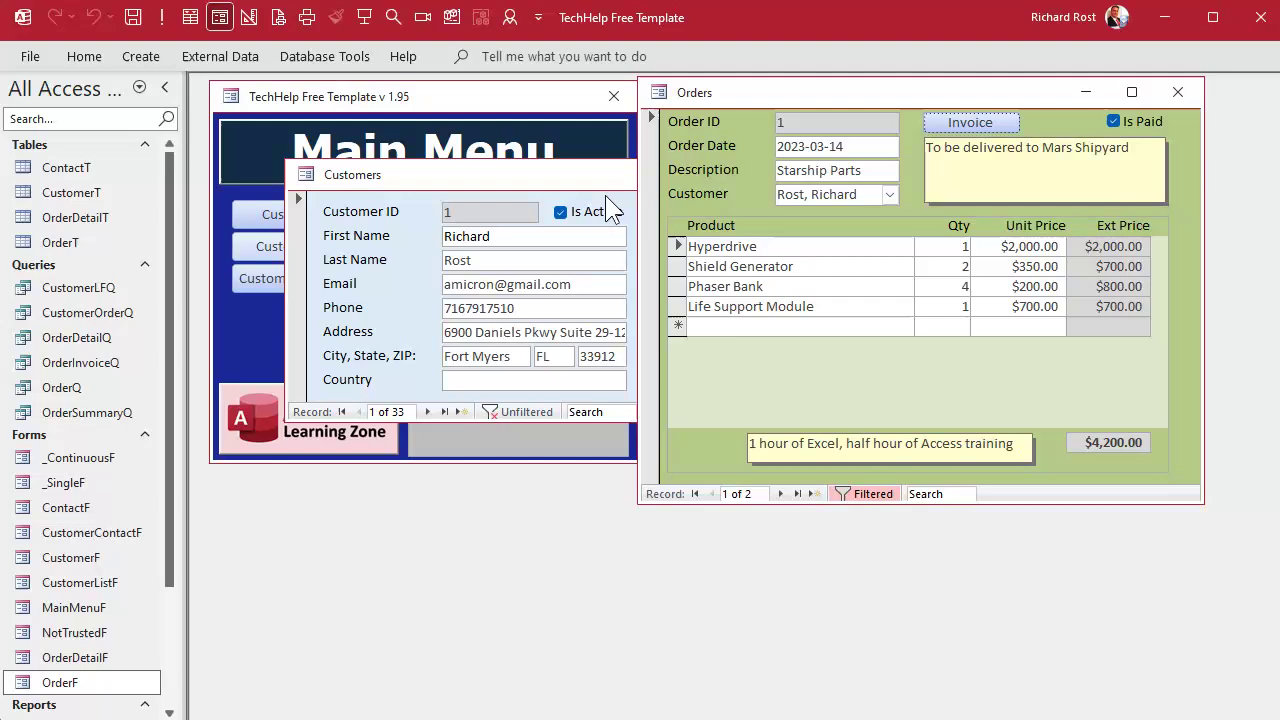
click(1177, 92)
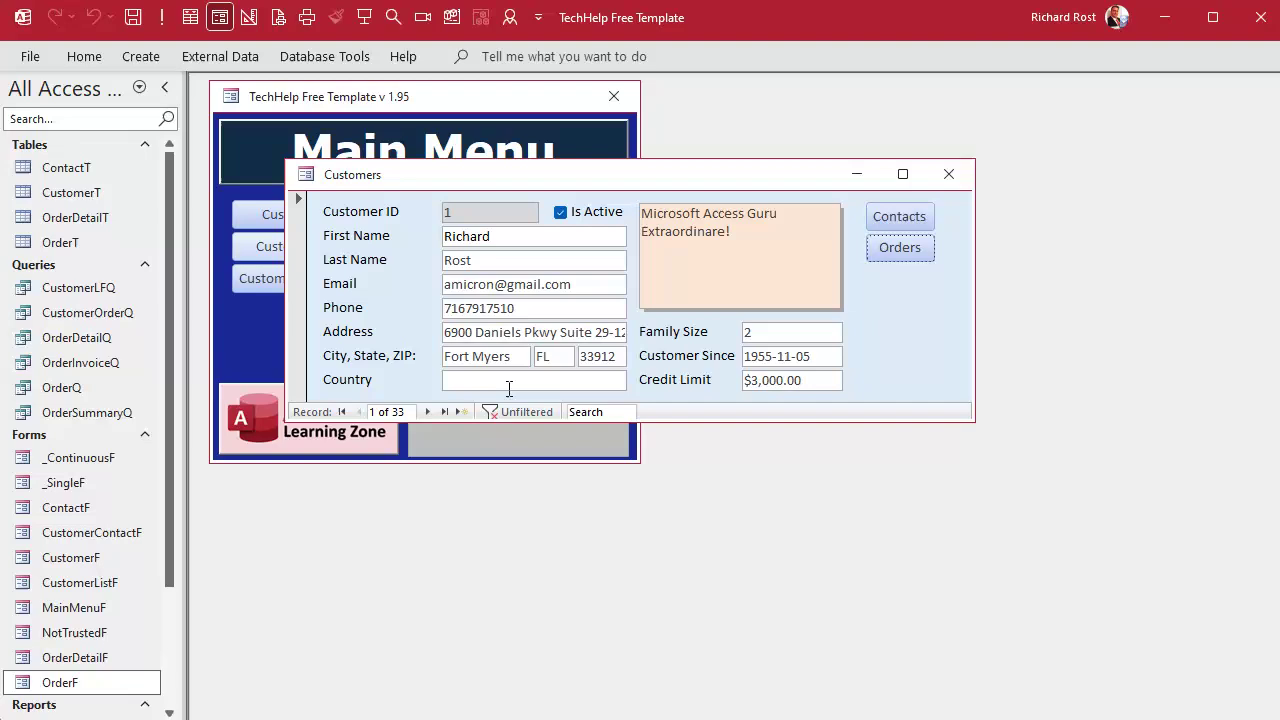
Open and close this customer's contact history and Orders form.
click(912, 218)
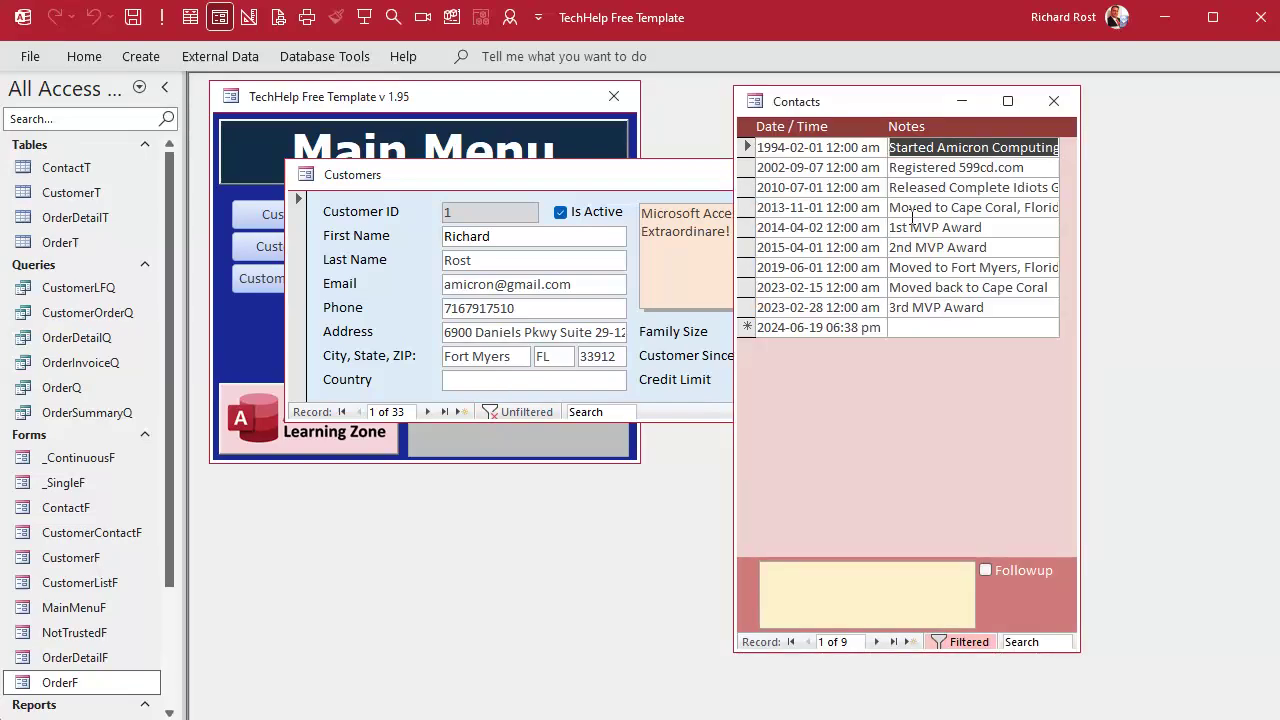
click(1068, 103)
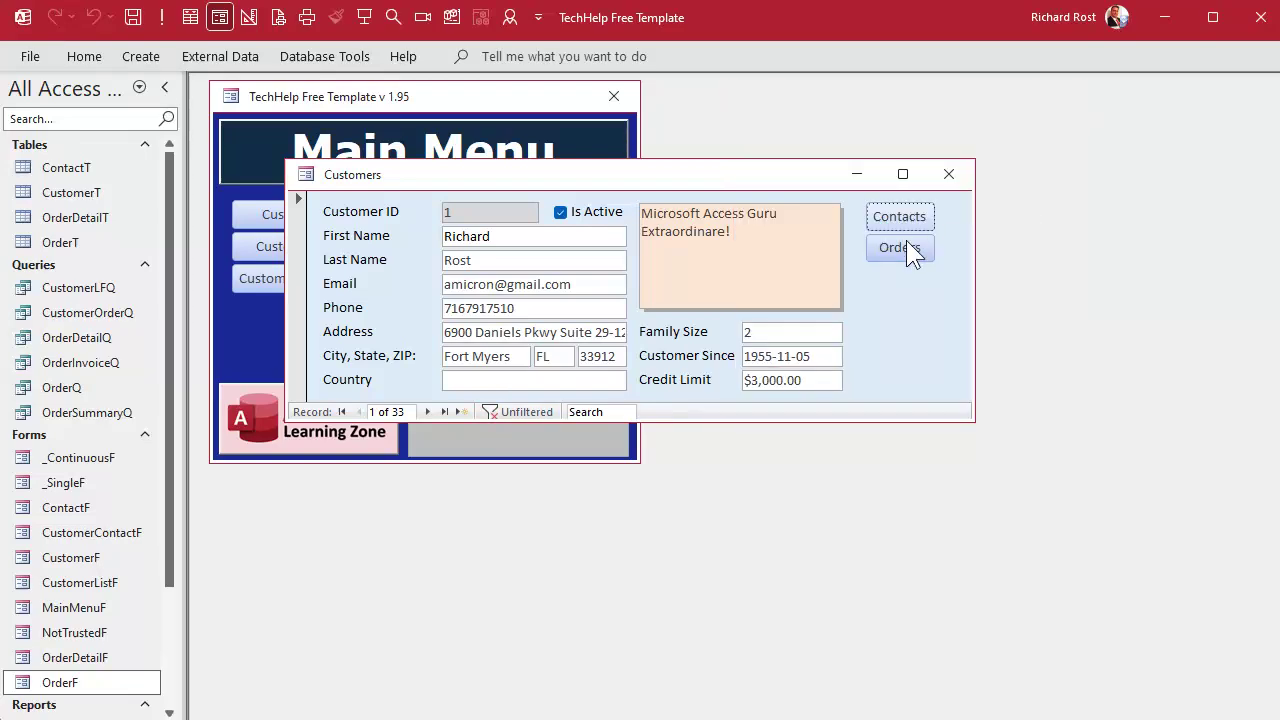
click(906, 242)
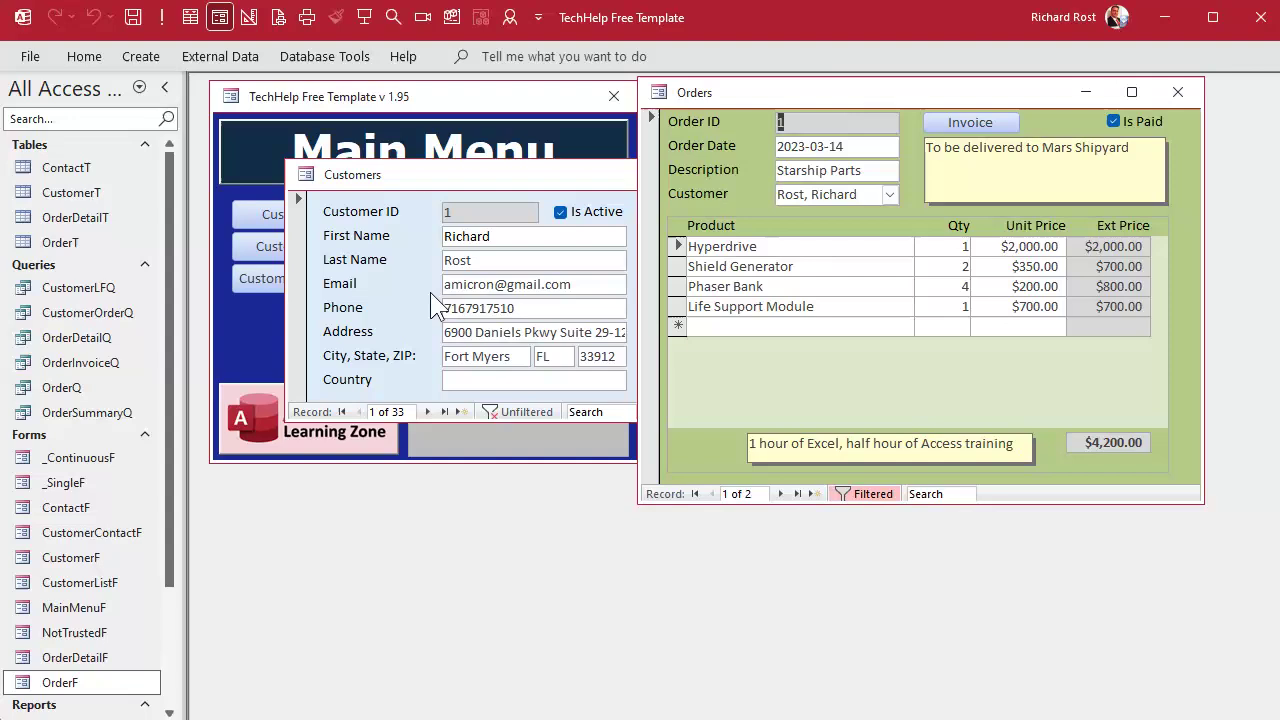
click(1179, 92)
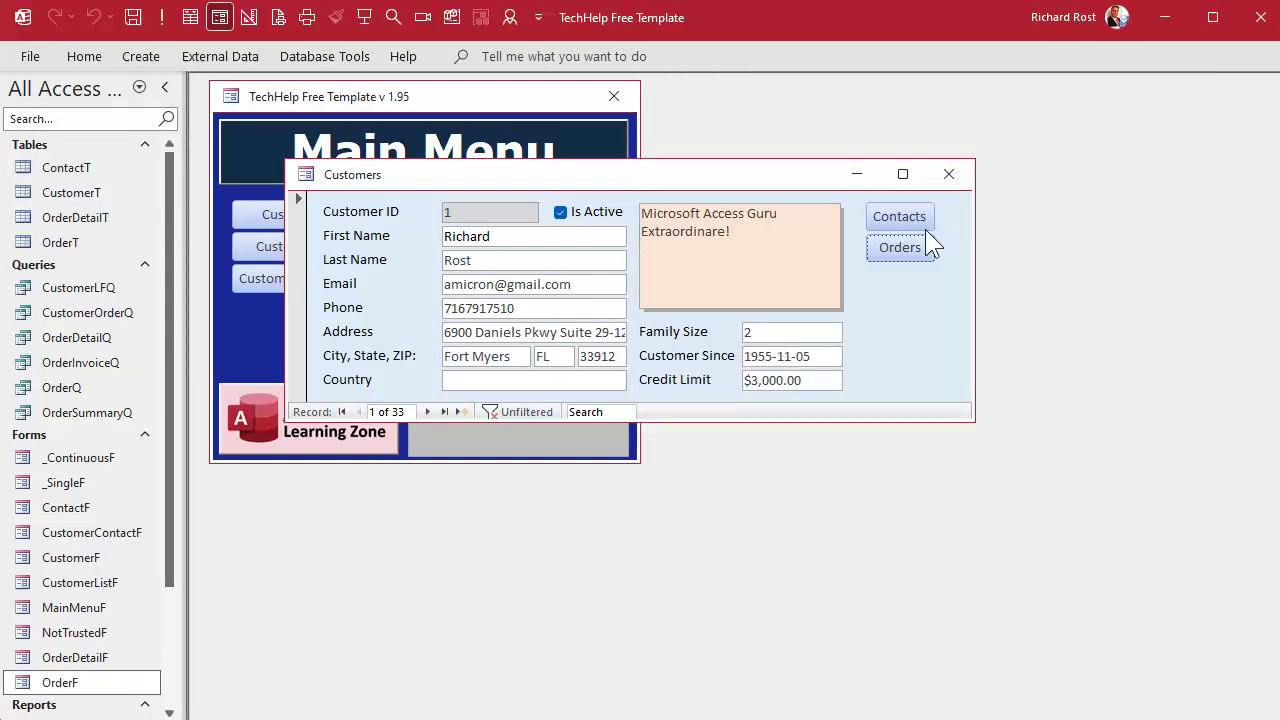
Review the contact history again, then close it and the Customers form.
click(900, 214)
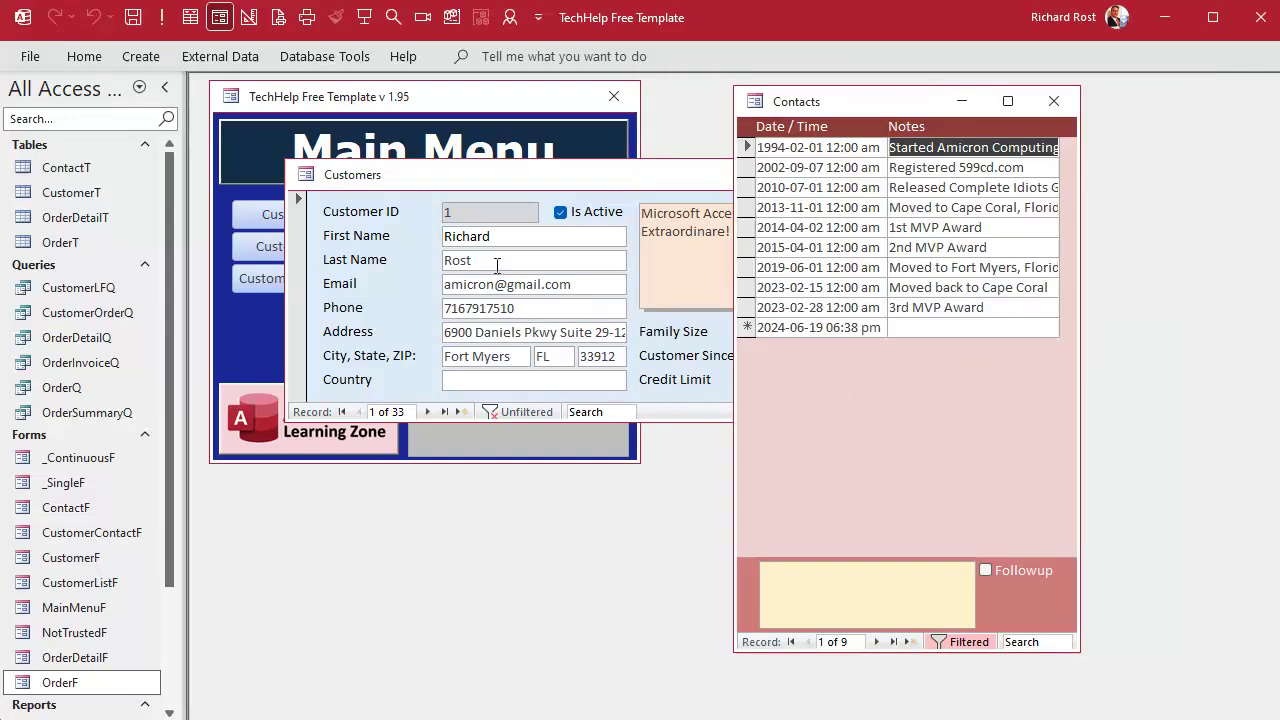
click(665, 238)
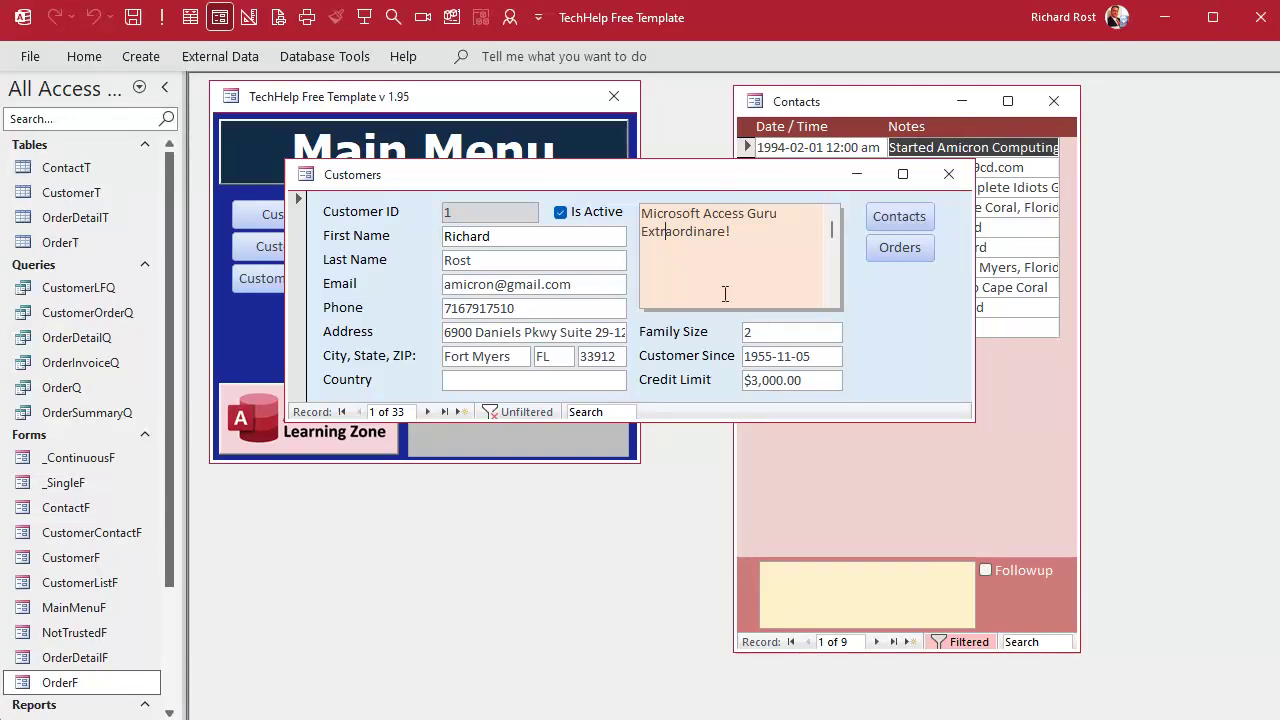
click(866, 110)
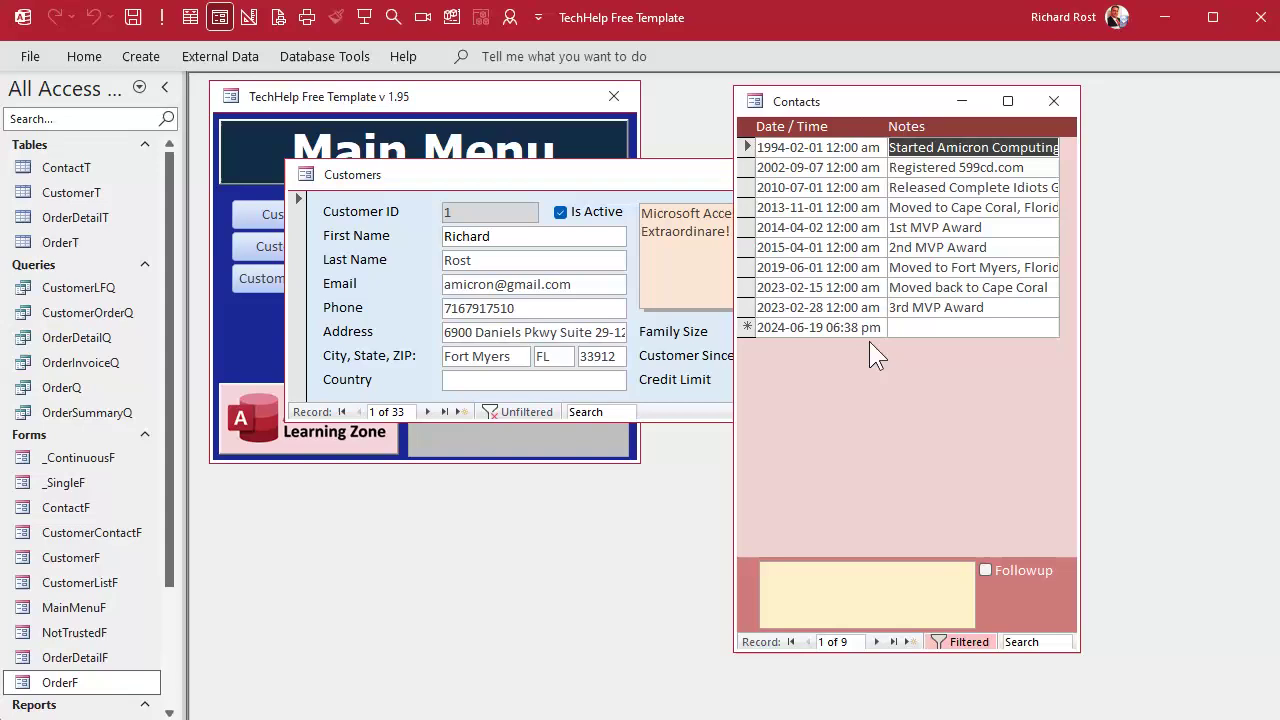
click(553, 178)
click(1053, 97)
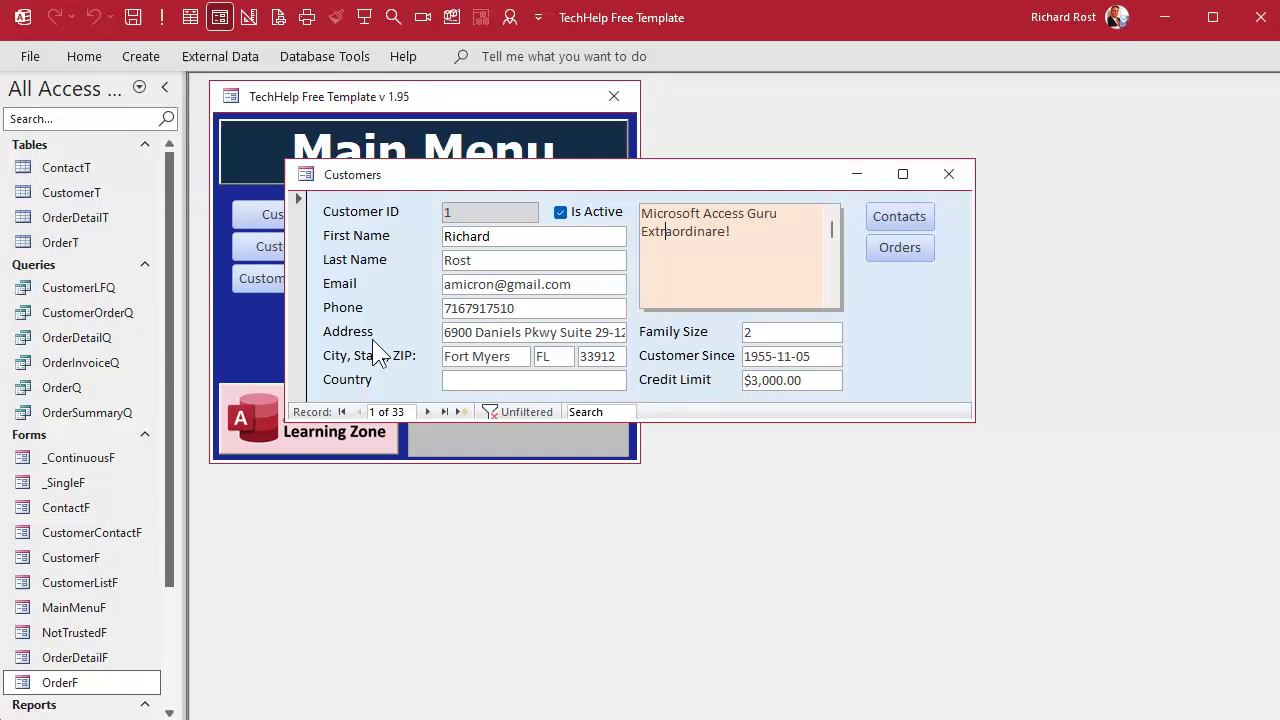
click(929, 173)
Open CustomerT in Design View and enlarge the design window.
click(80, 192)
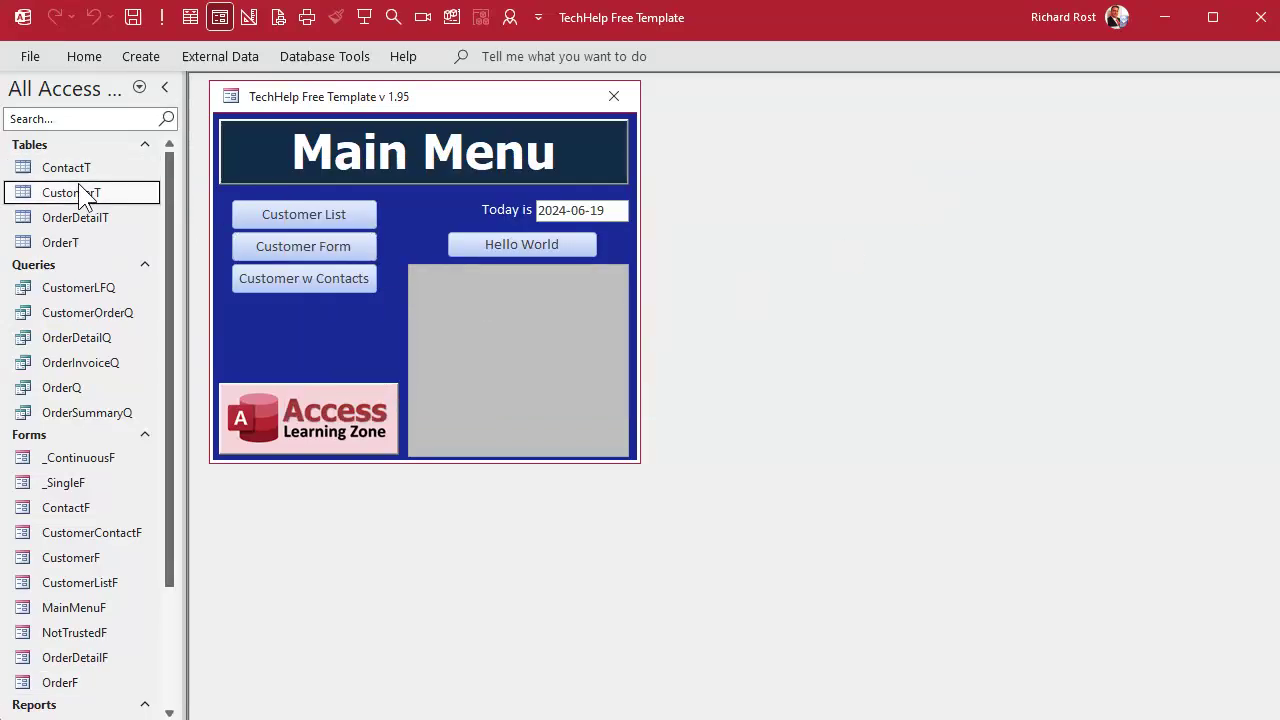
right_click(80, 192)
click(155, 227)
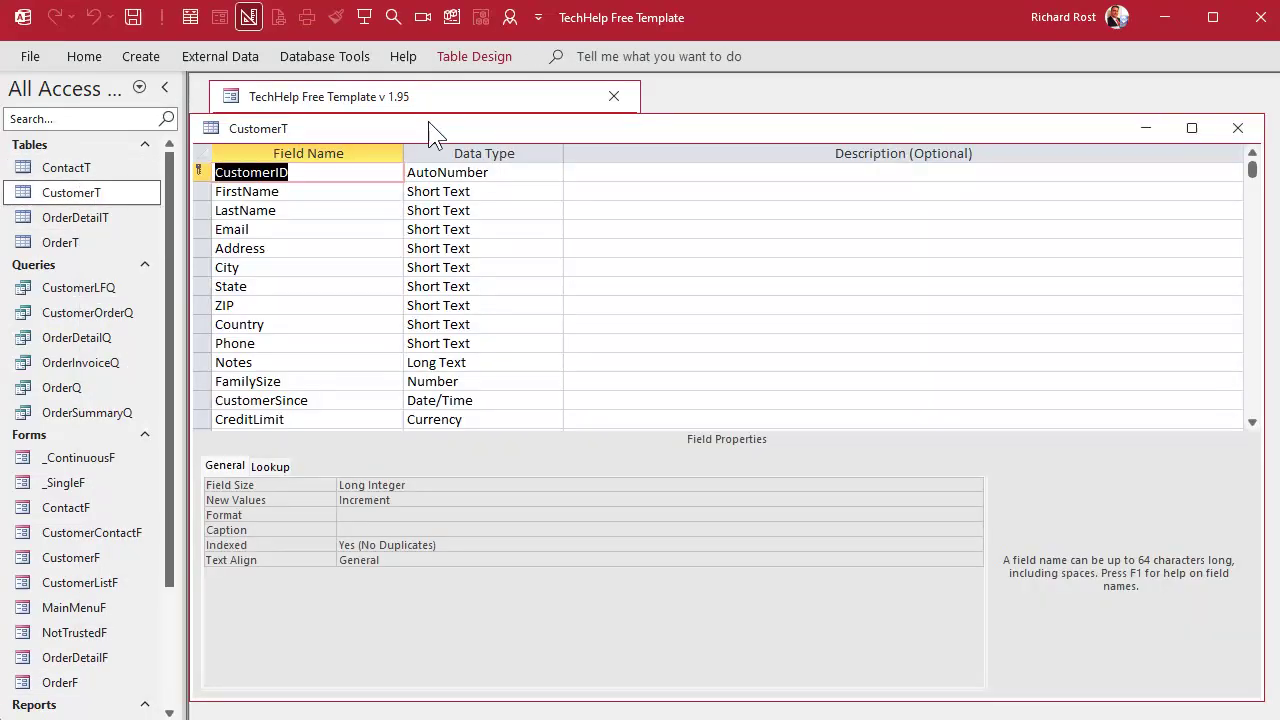
drag(669, 114, 670, 87)
Copy the Address through Country field rows and paste them below IsActive.
drag(202, 218, 214, 288)
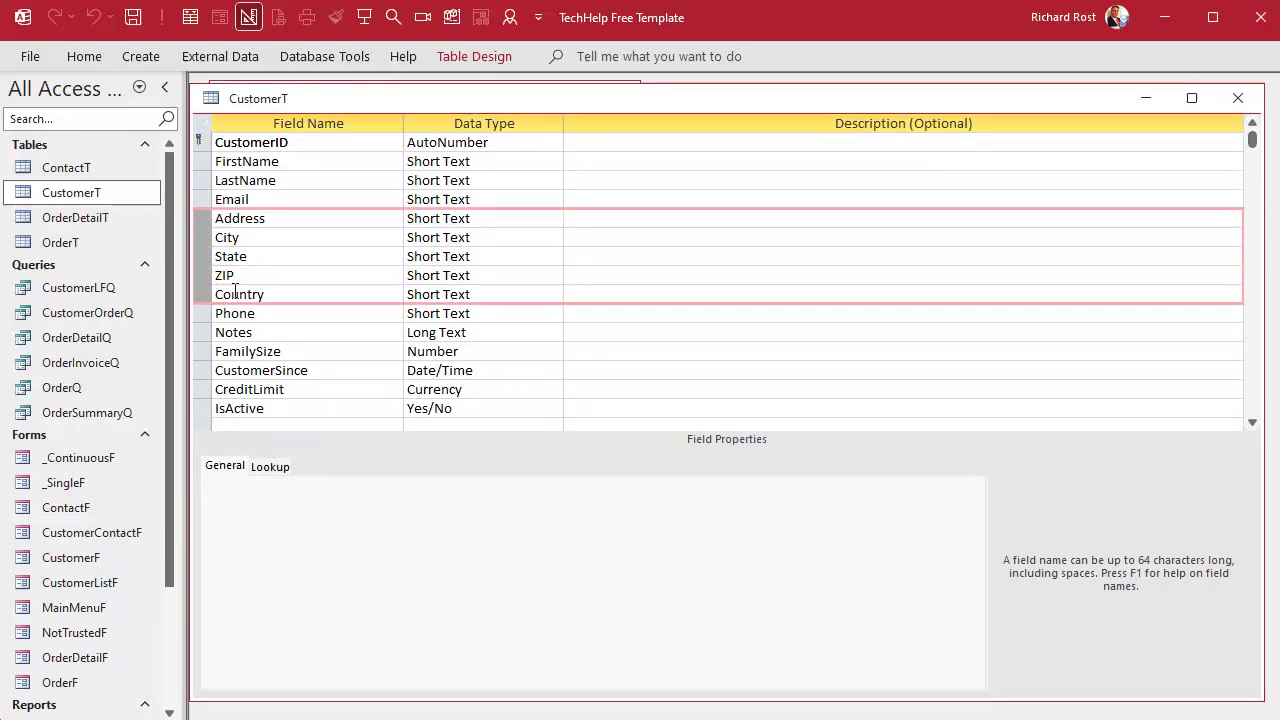
click(700, 273)
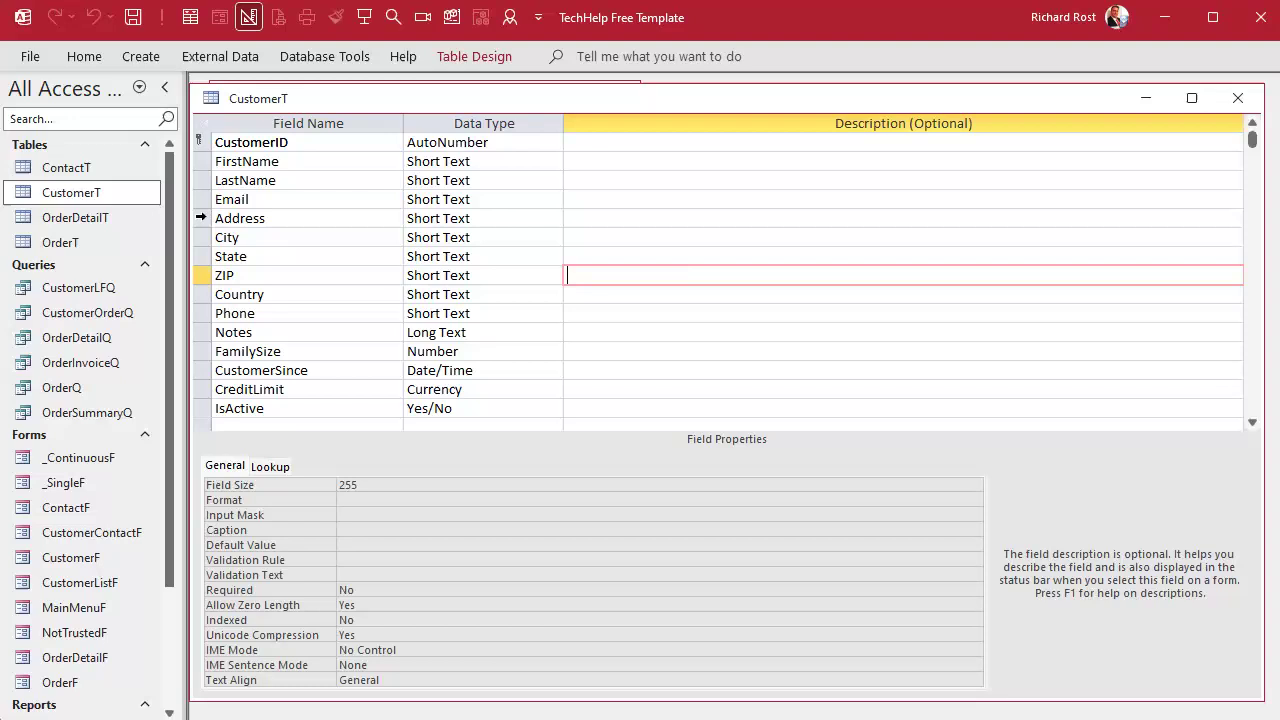
click(200, 218)
drag(200, 218, 199, 299)
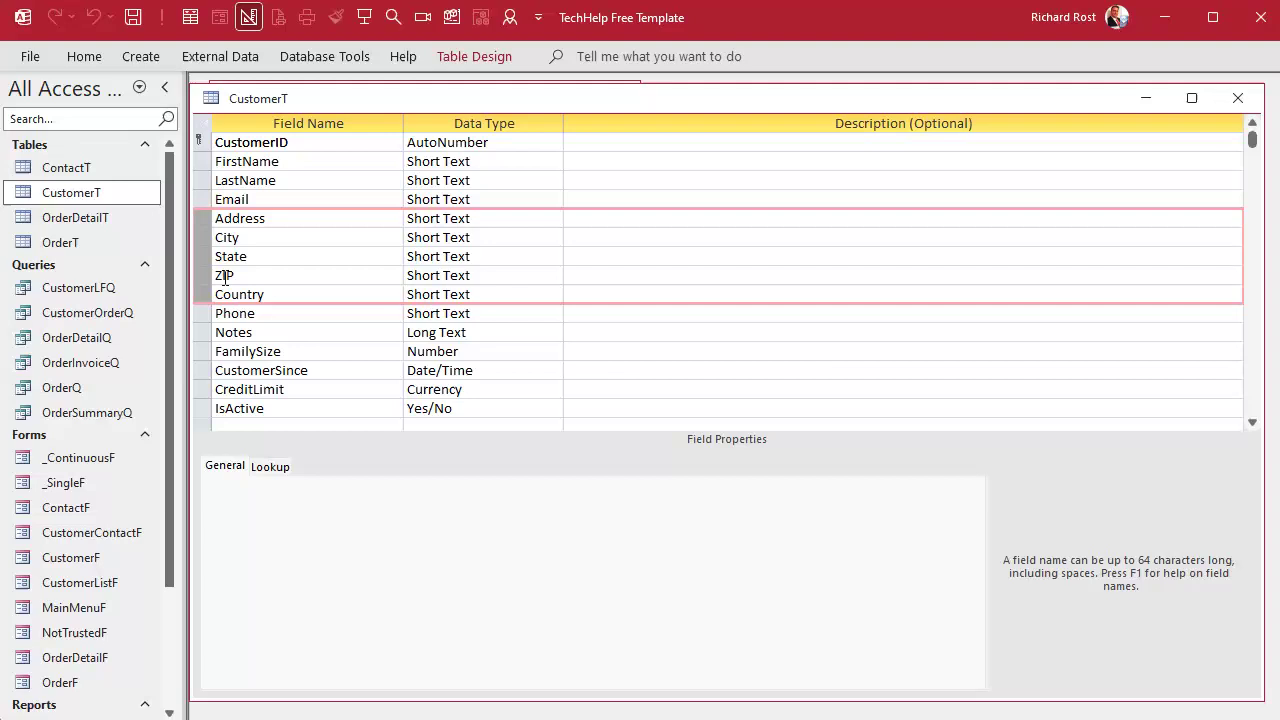
scroll(200, 299, down, 2)
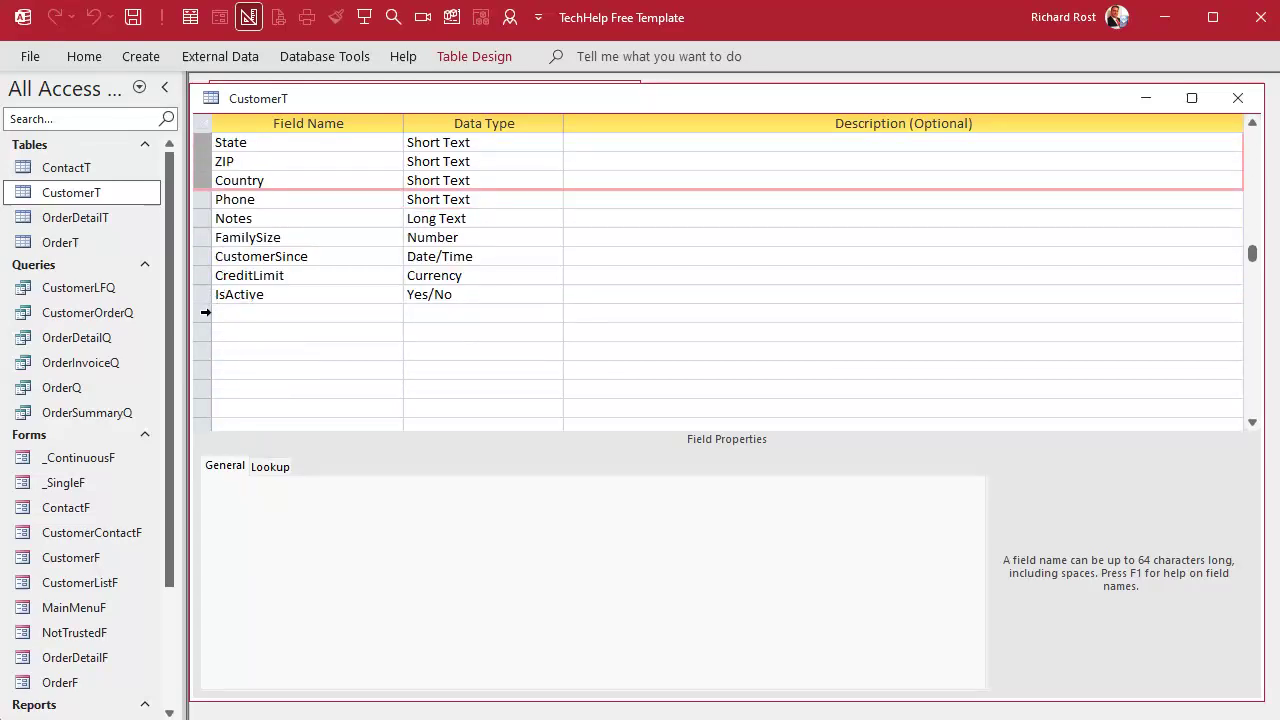
click(205, 312)
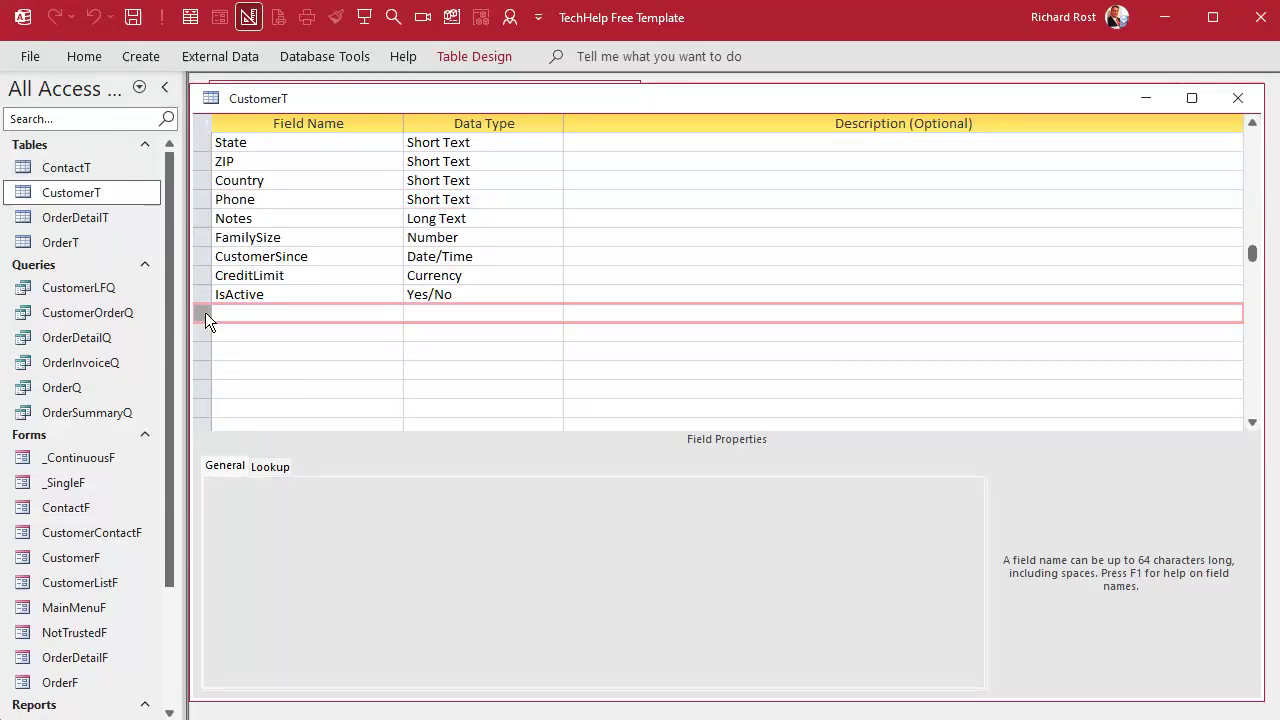
key(ctrl+v)
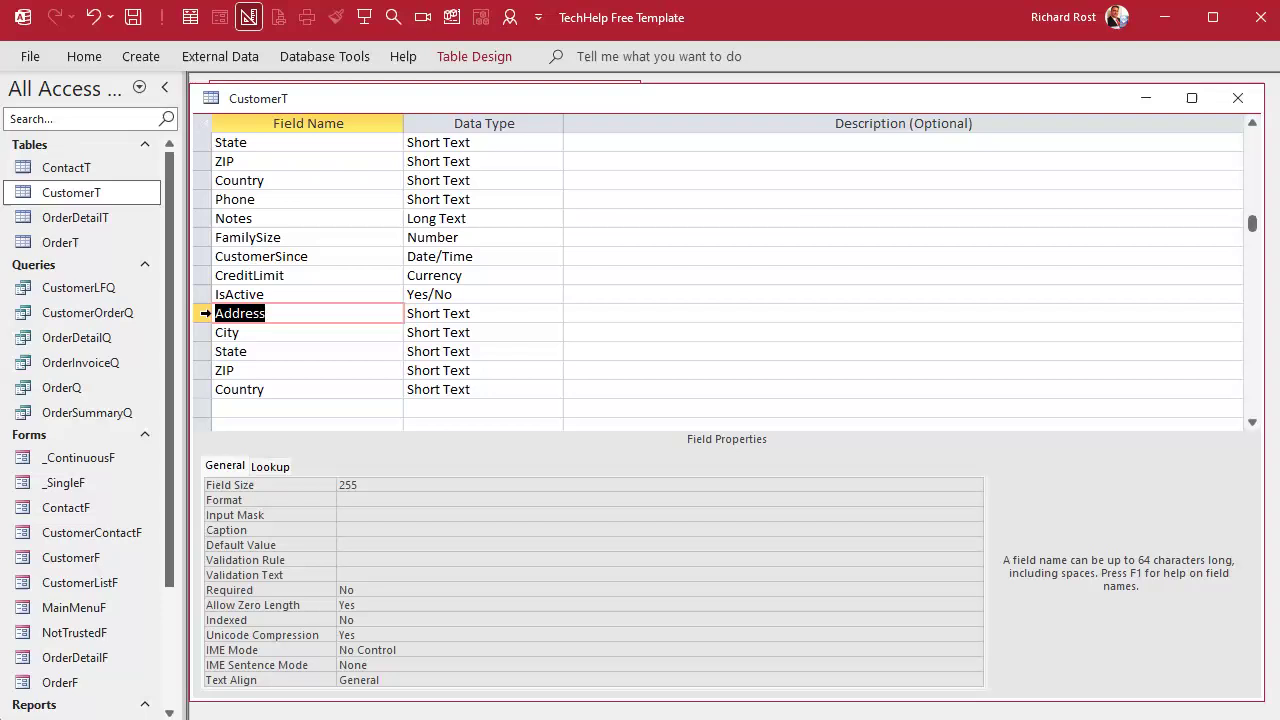
Prefix the five pasted fields with ShipTo and move them to just after Country.
click(222, 312)
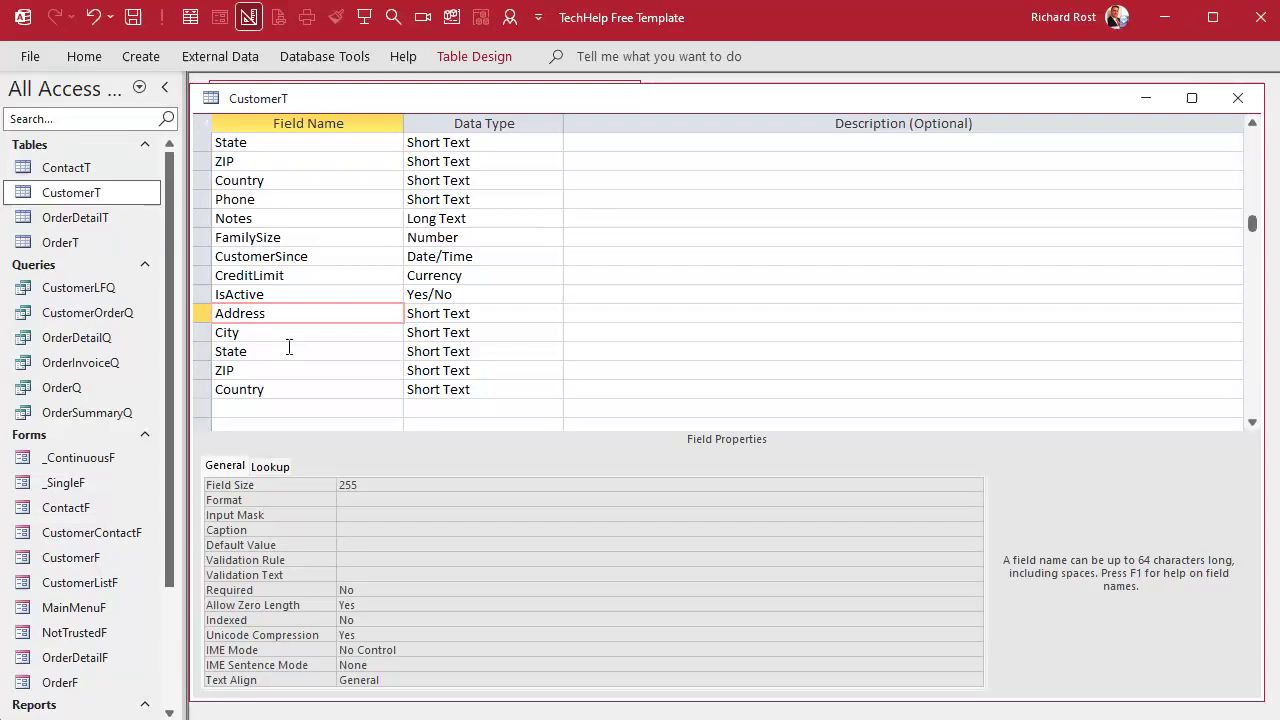
text(ShipTo)
key(shift+Home)
key(ctrl+c)
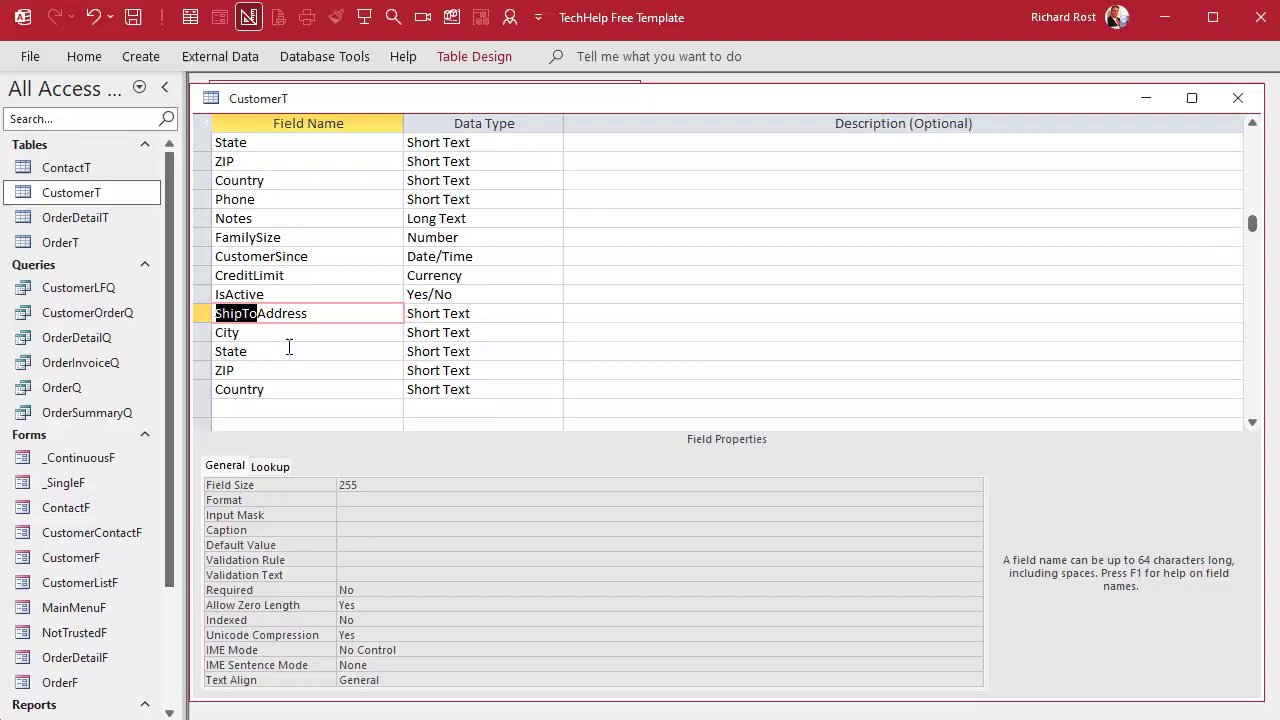
click(216, 332)
key(ctrl+v)
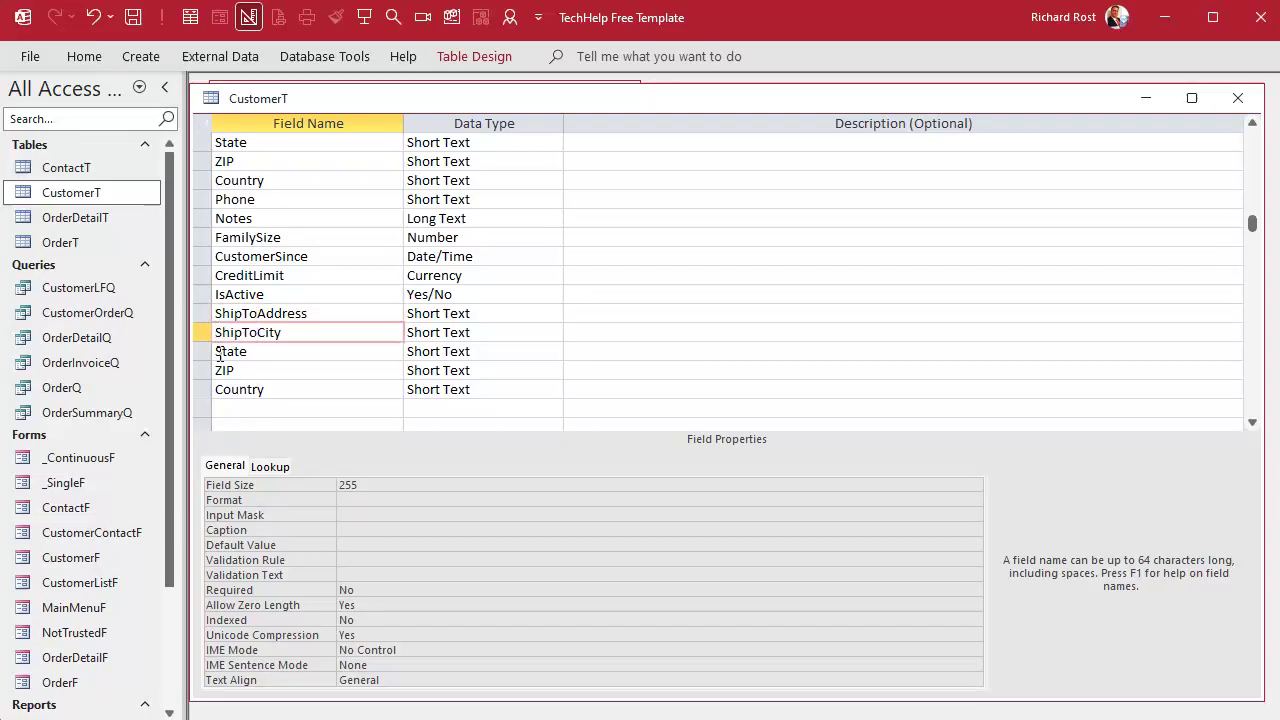
click(217, 352)
key(ctrl+v)
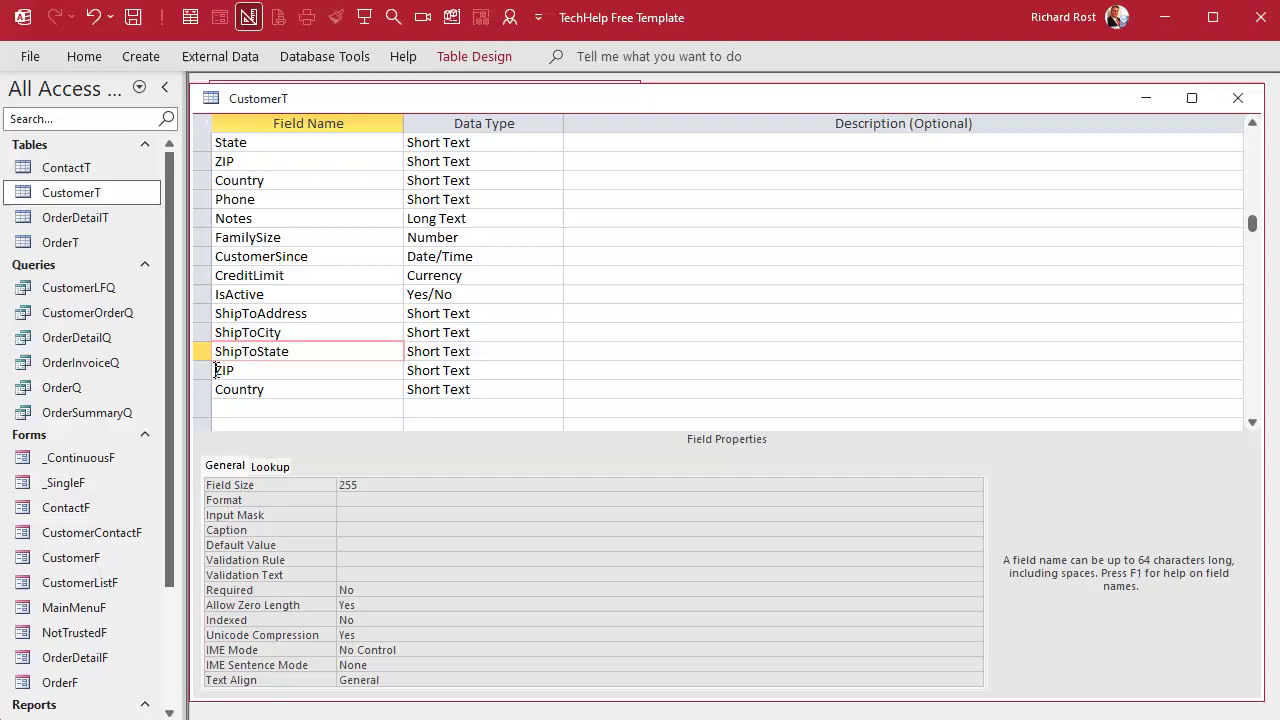
click(216, 370)
key(ctrl+v)
click(217, 389)
key(ctrl+v)
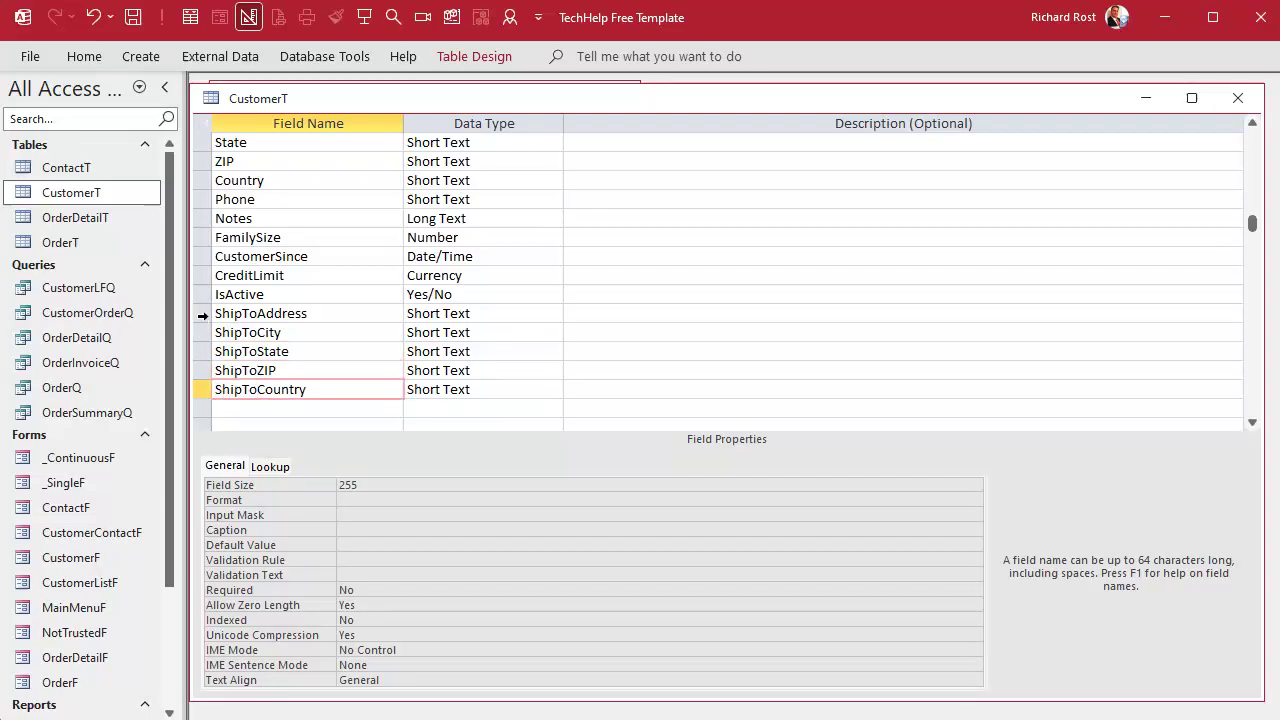
drag(202, 315, 195, 397)
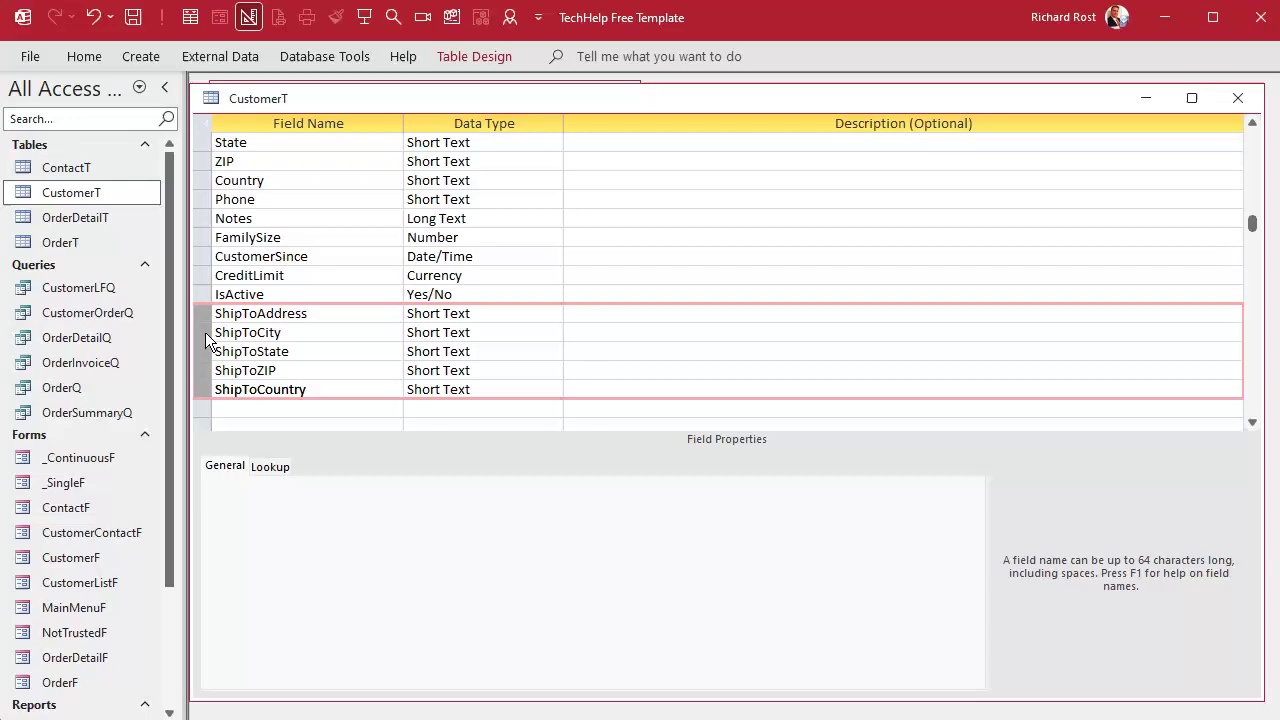
drag(202, 332, 216, 199)
Compare the ShipTo fields with the original Address–Country fields, then close the CustomerT design.
scroll(380, 217, up, 2)
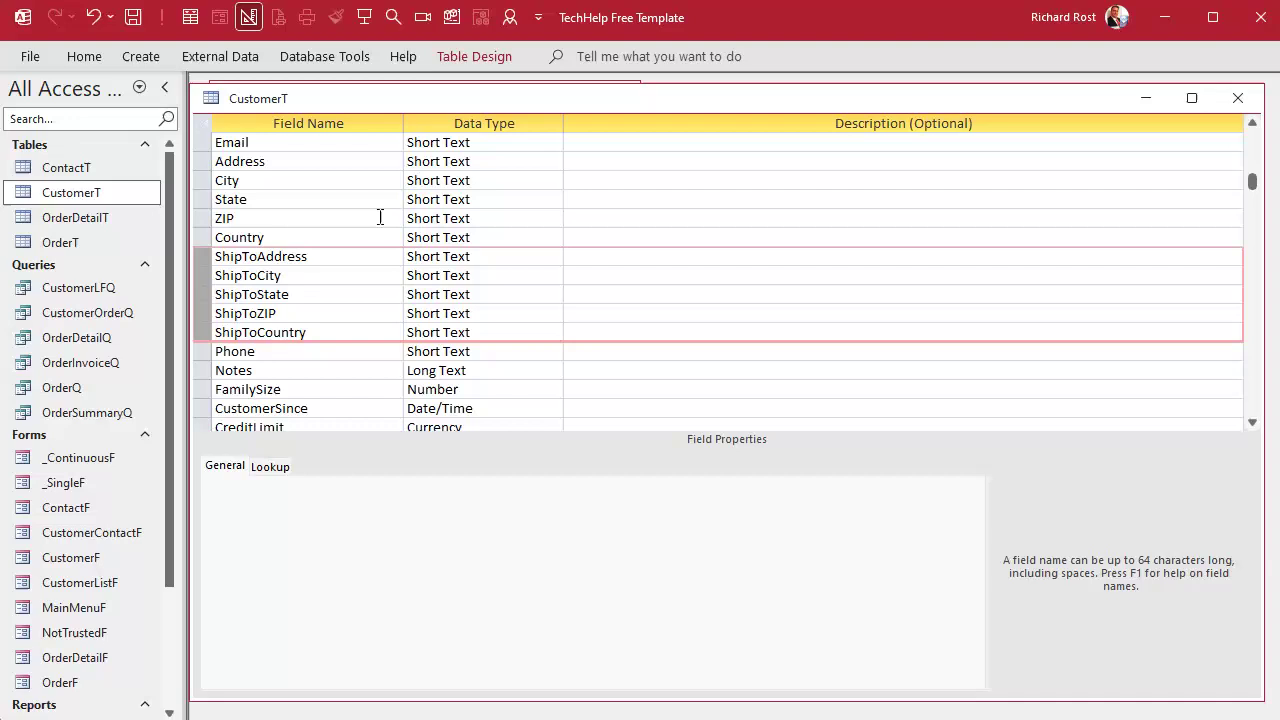
scroll(380, 217, down, 1)
click(244, 157)
drag(201, 161, 187, 239)
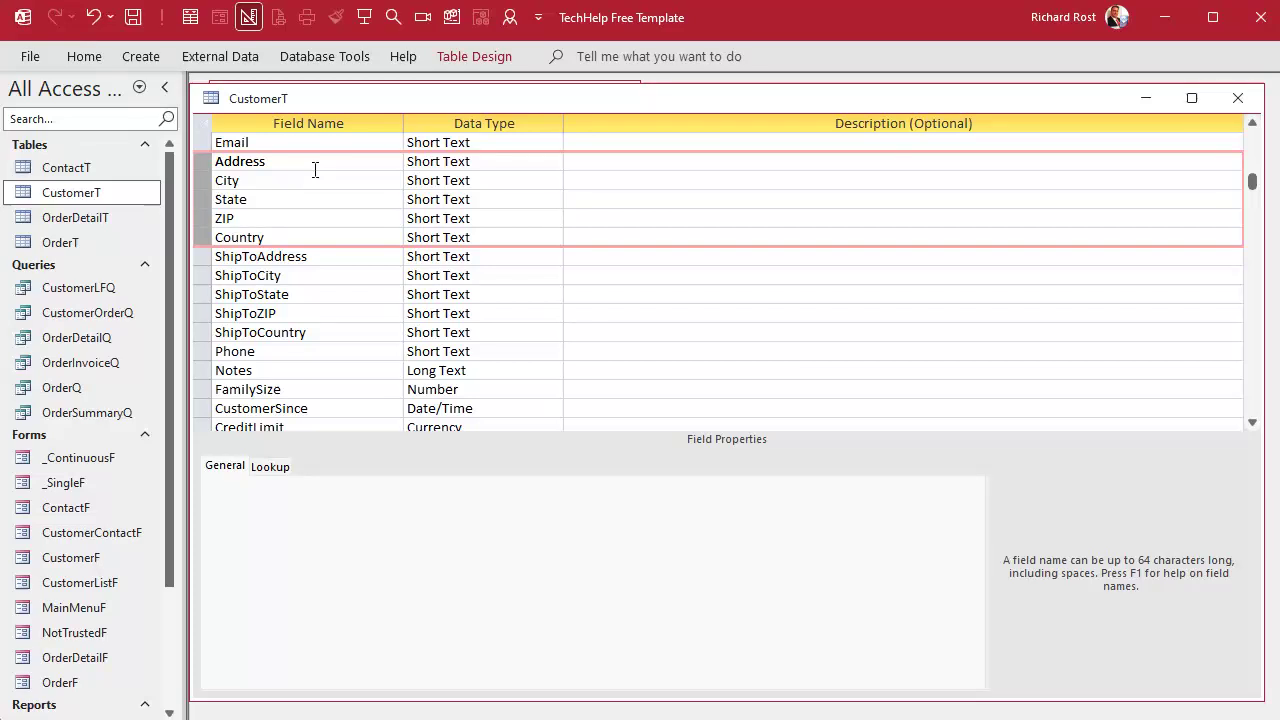
click(218, 157)
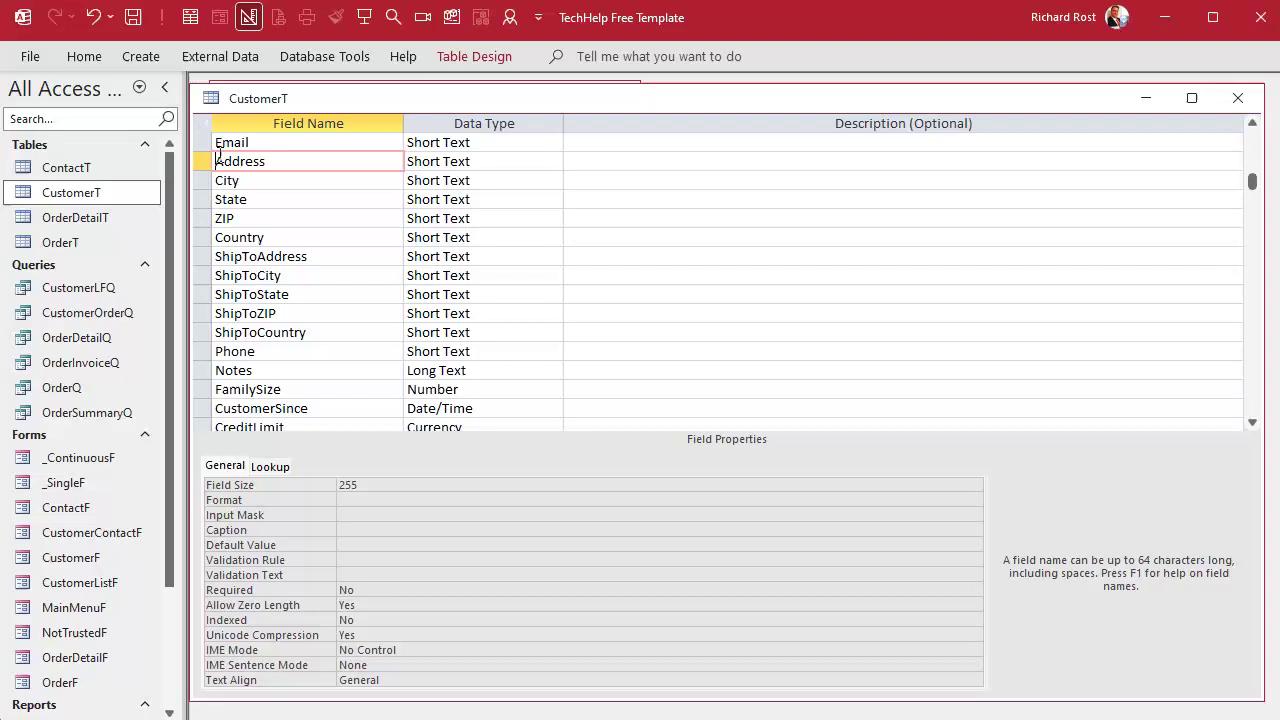
drag(204, 161, 207, 240)
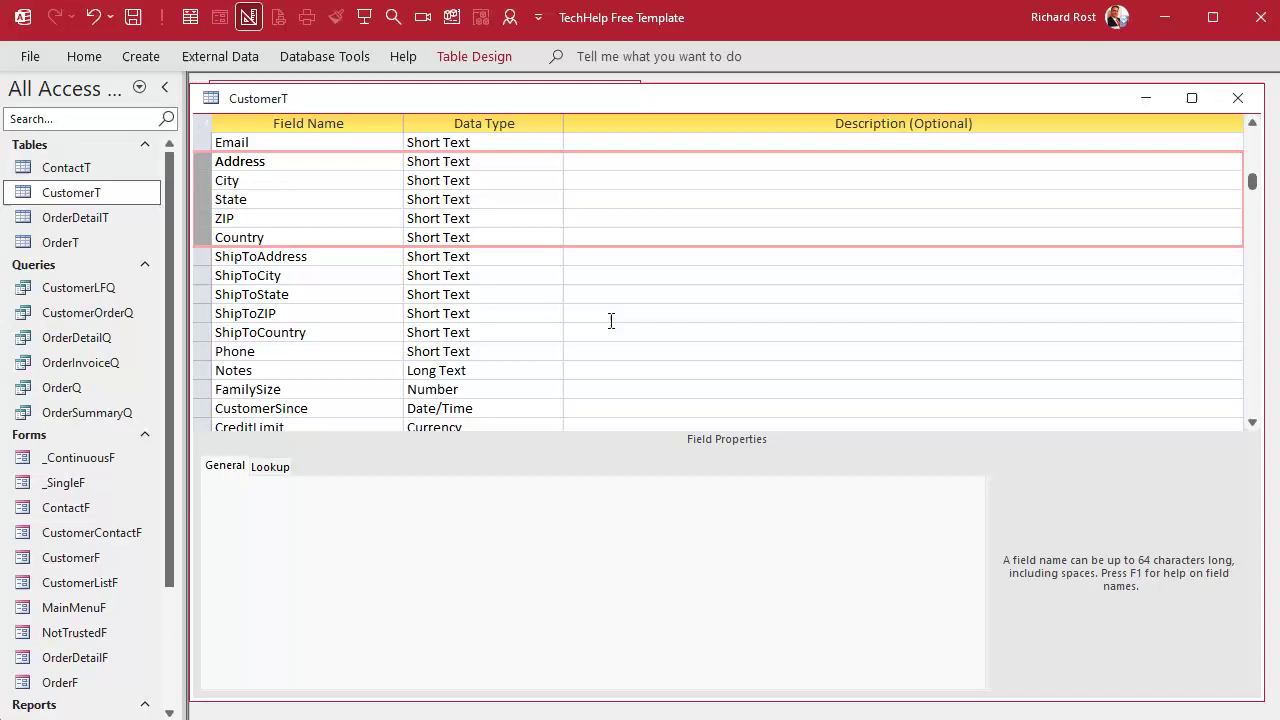
click(1226, 99)
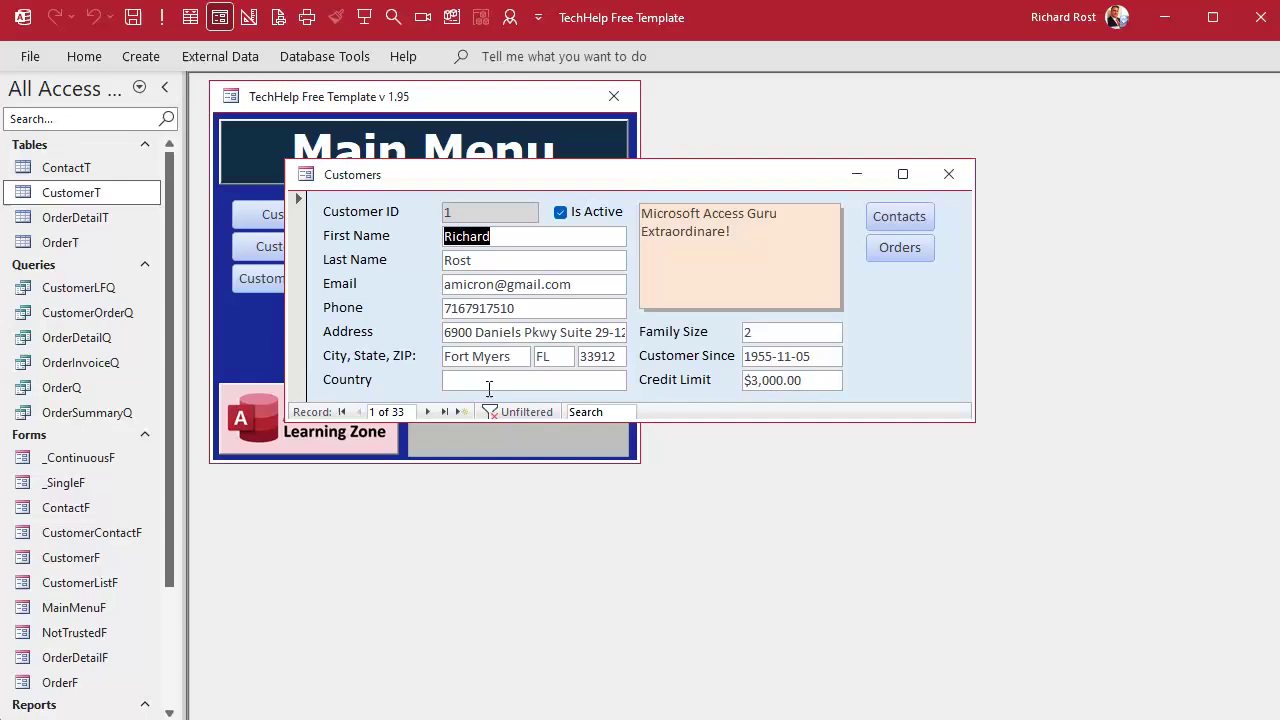
Switch the Customers form to Design View and make its window taller.
right_click(629, 177)
click(680, 329)
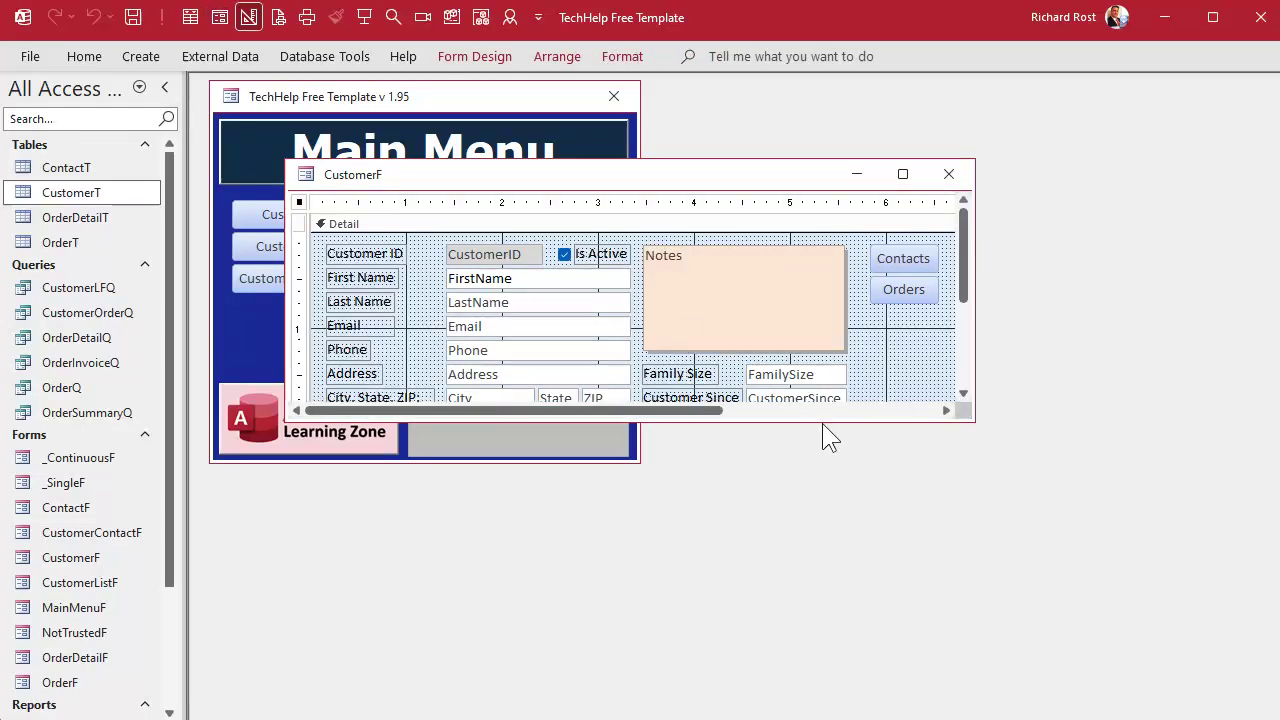
drag(834, 421, 897, 716)
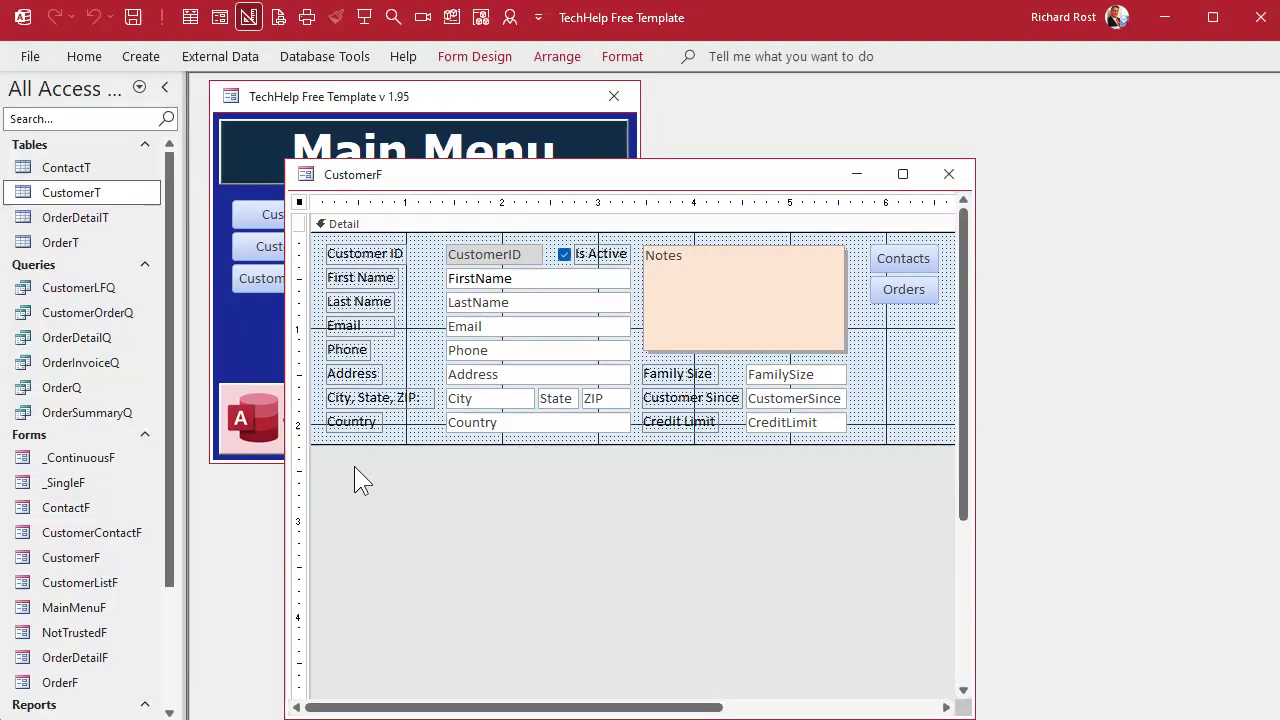
Copy the Address, City/State/ZIP and Country controls and paste a second block below.
drag(354, 466, 618, 372)
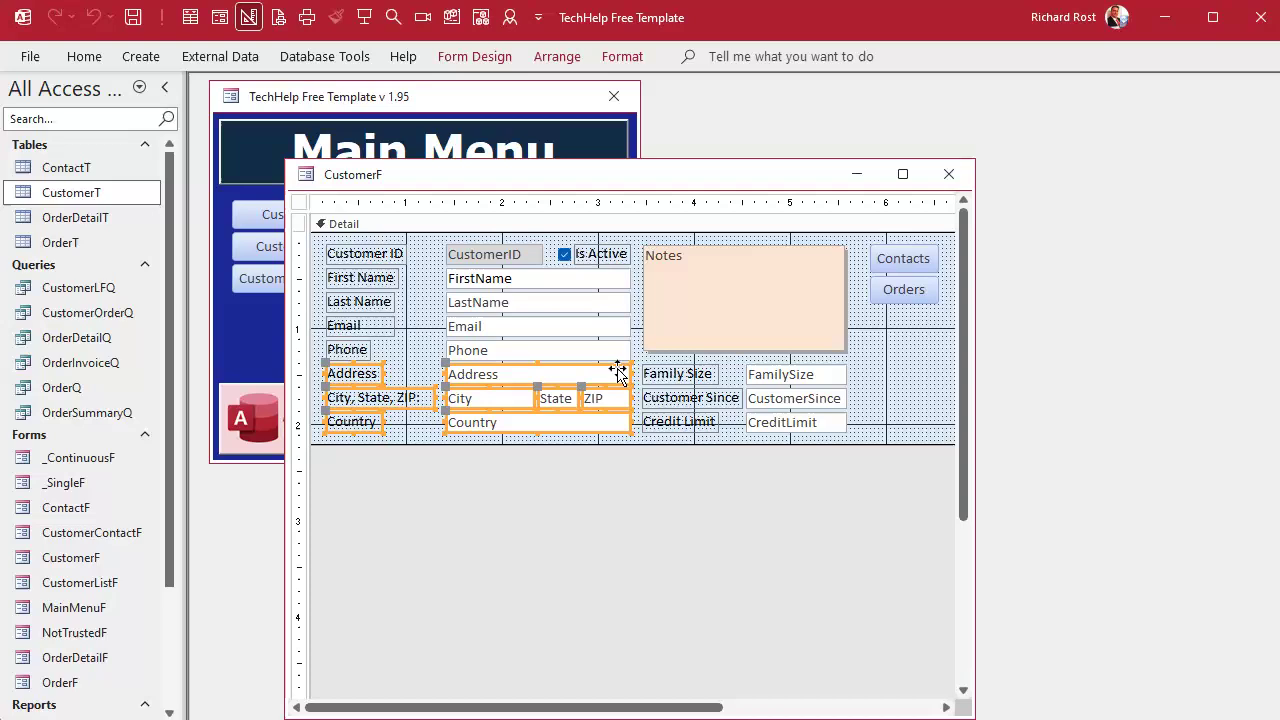
key(ctrl+c)
key(ctrl+v)
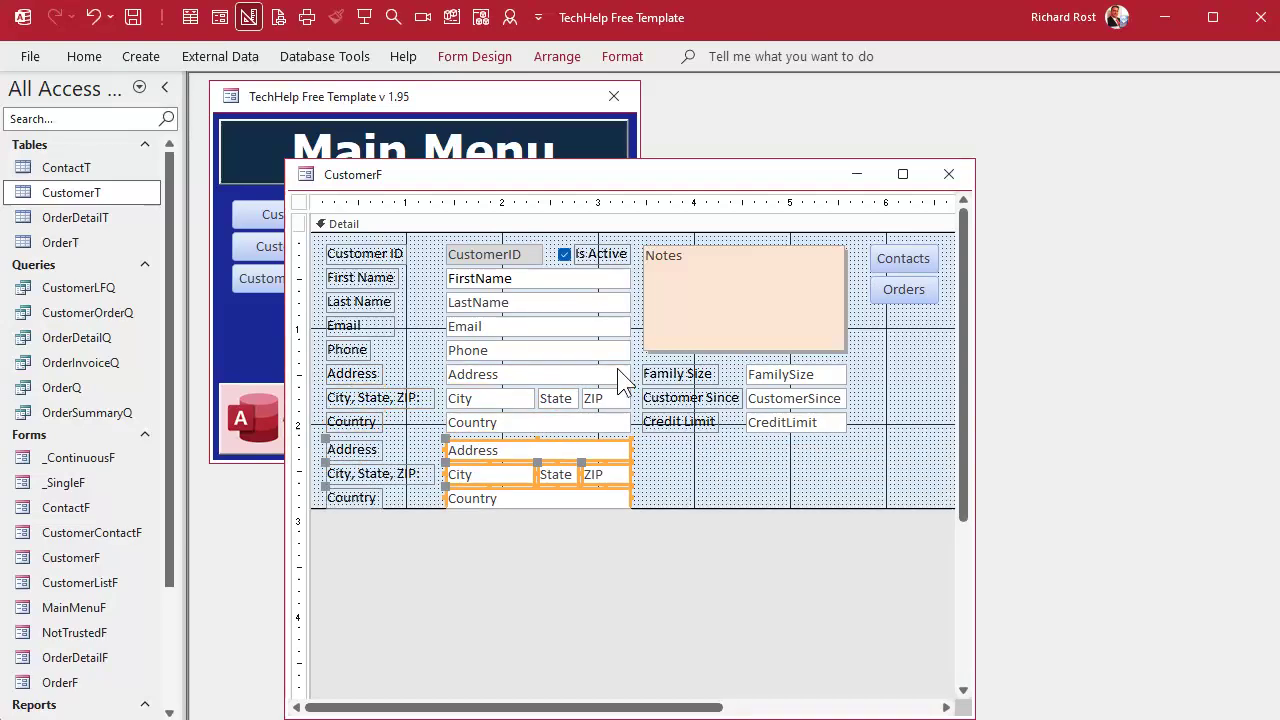
drag(686, 507, 691, 520)
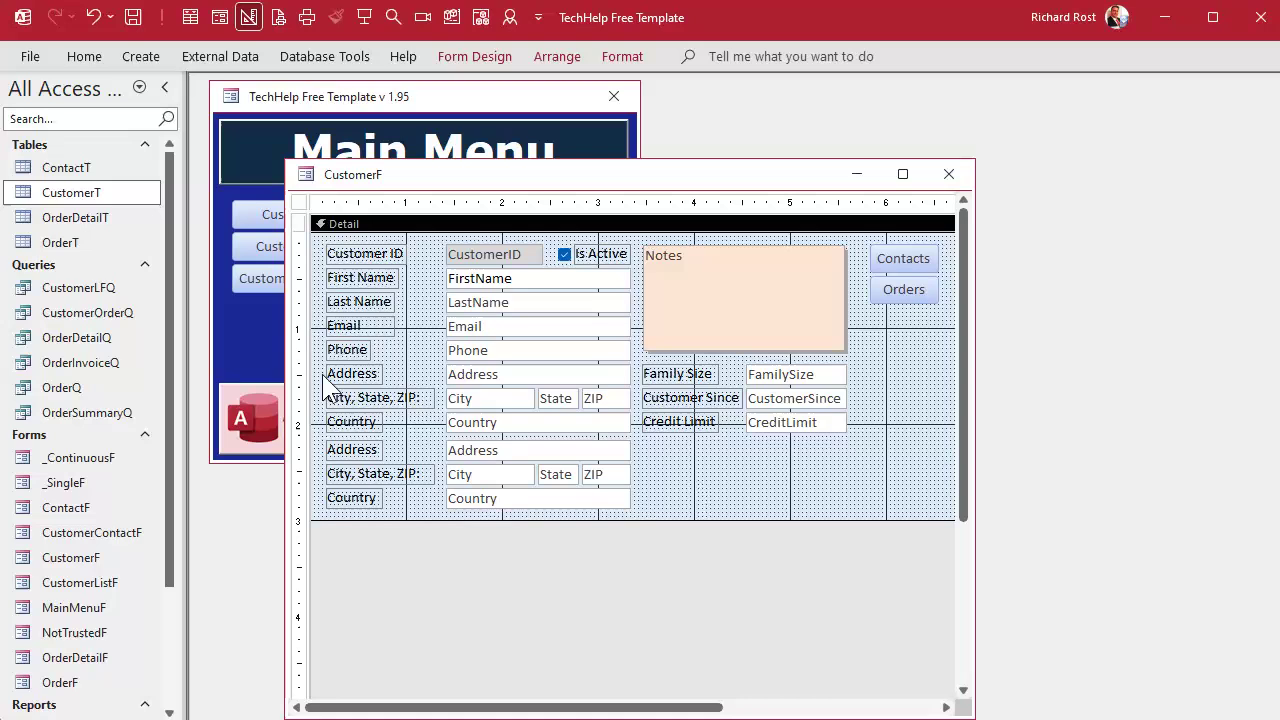
drag(316, 372, 642, 530)
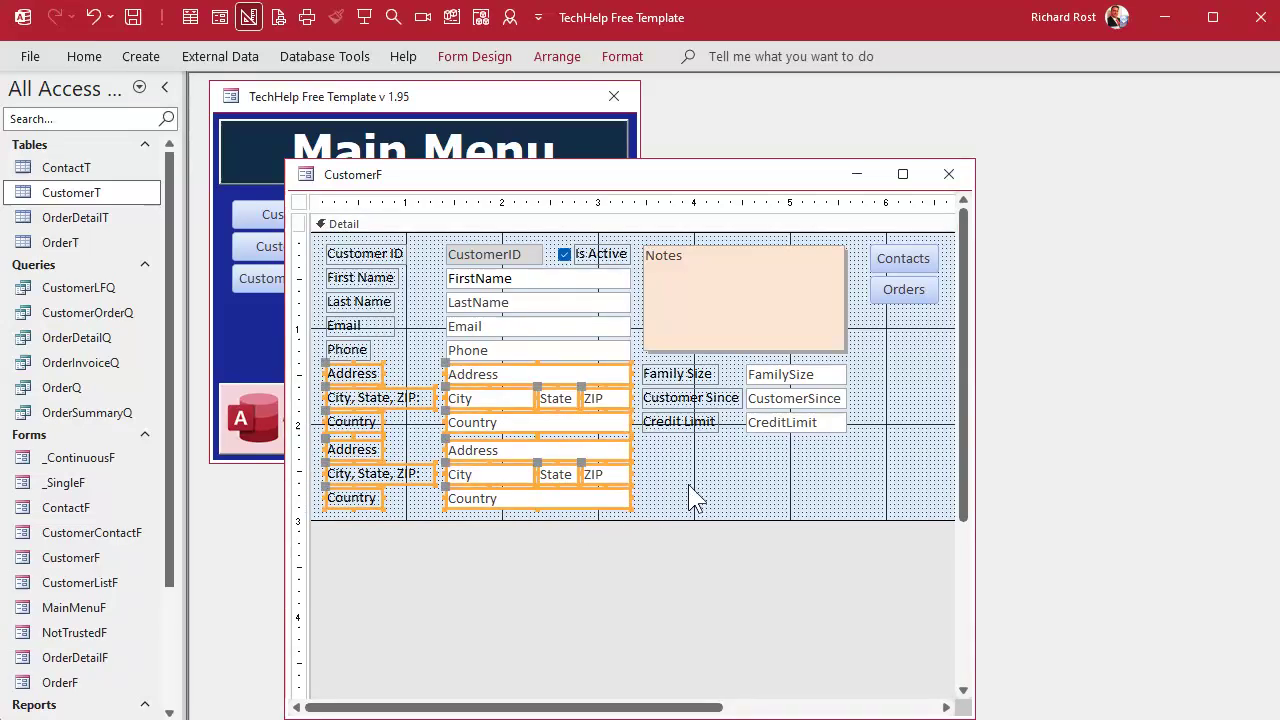
click(675, 478)
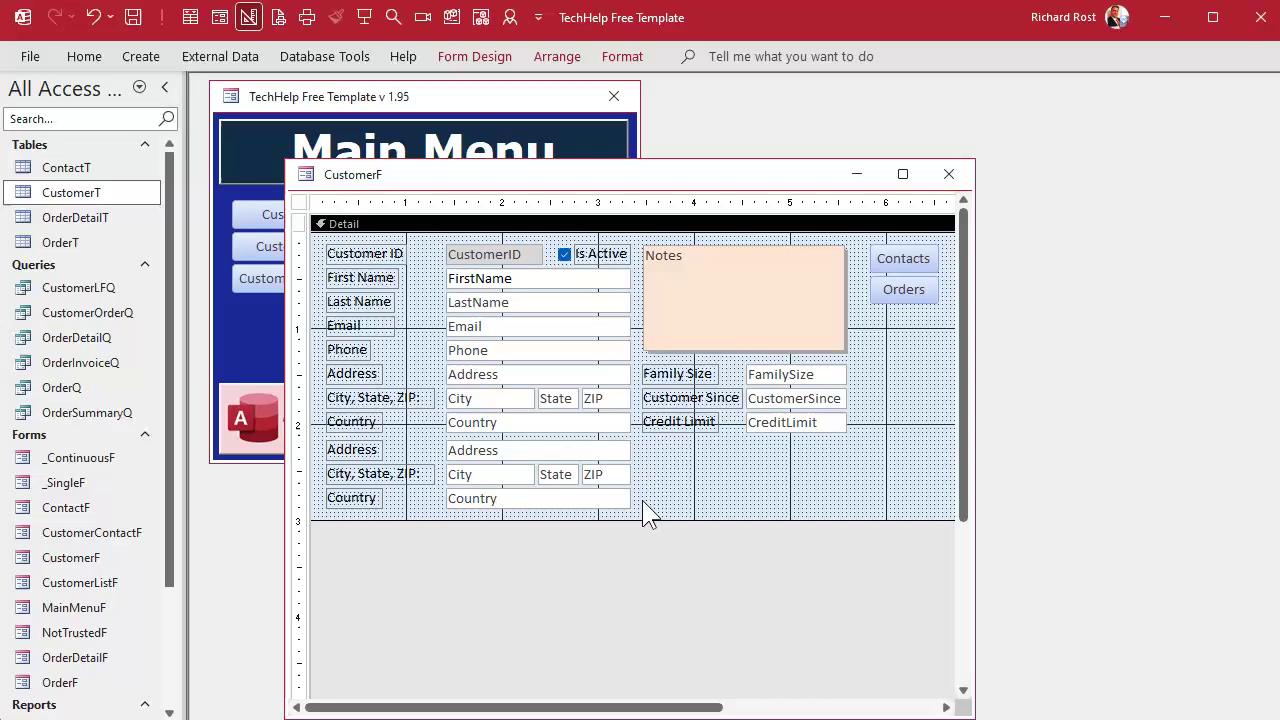
drag(643, 501, 381, 444)
drag(473, 452, 477, 446)
click(669, 503)
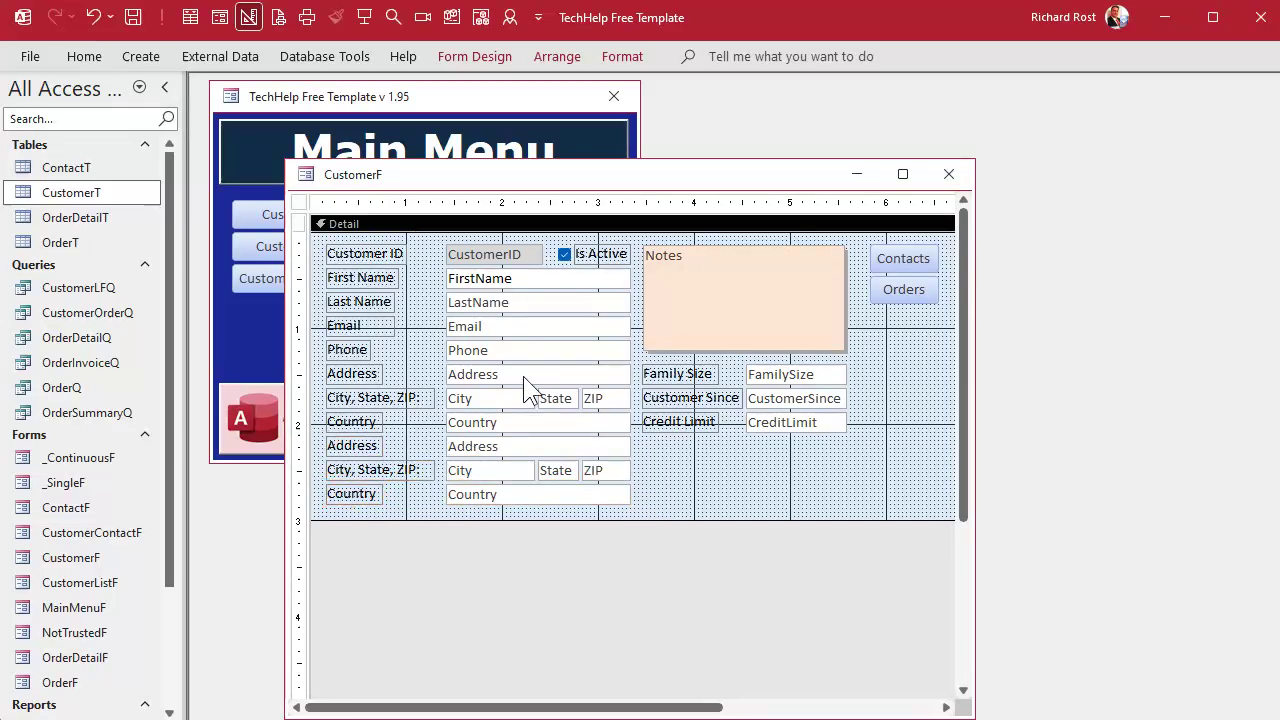
Fill the upper address boxes with a light colour and the lower ones light green.
drag(441, 368, 616, 425)
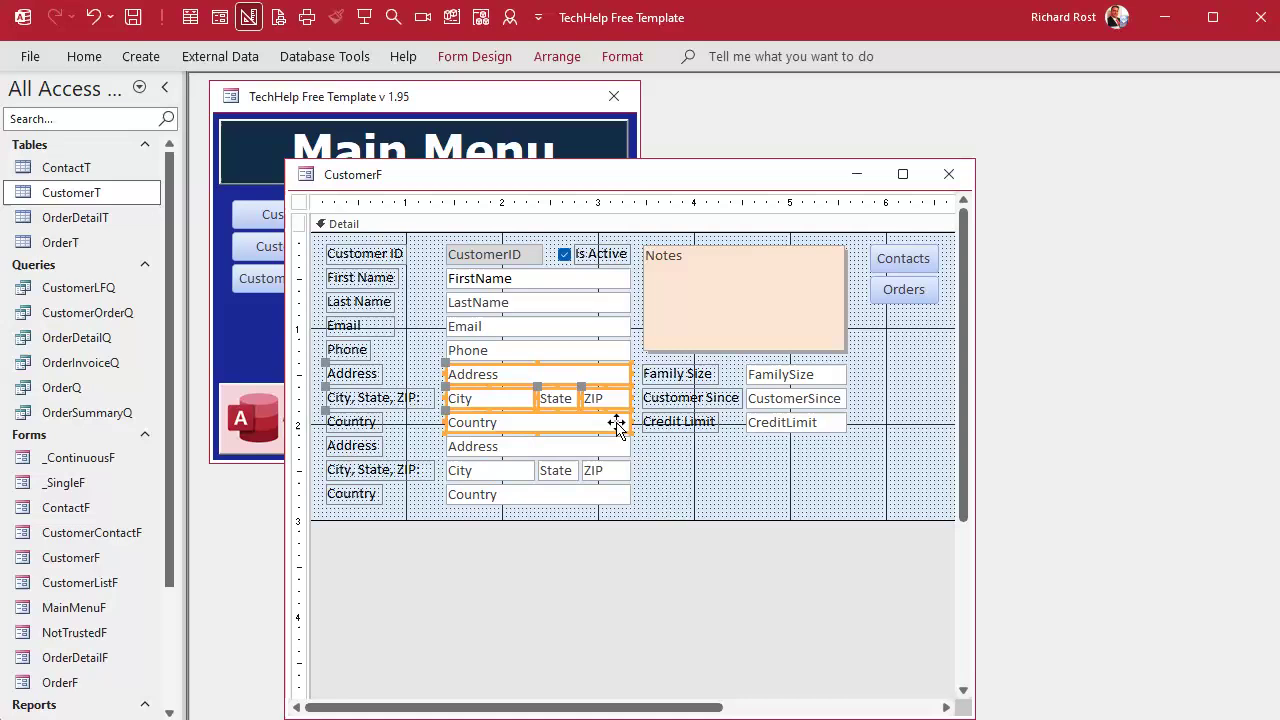
double_click(610, 56)
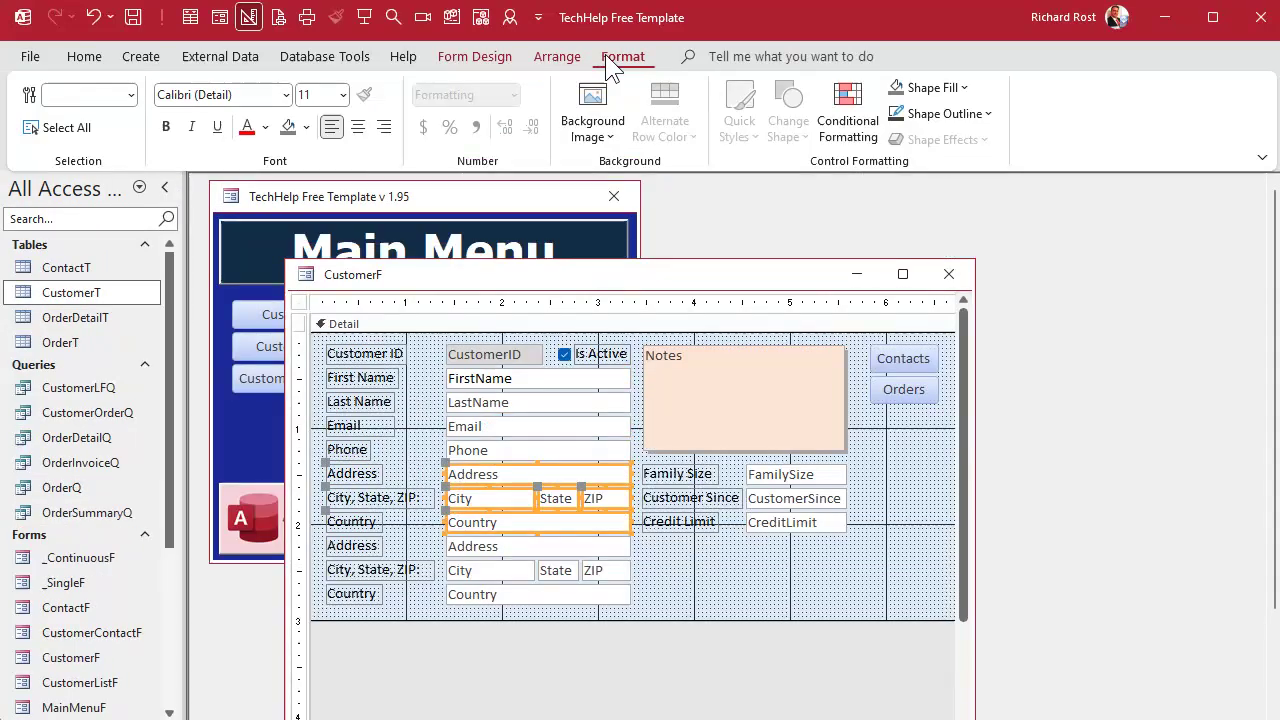
click(306, 126)
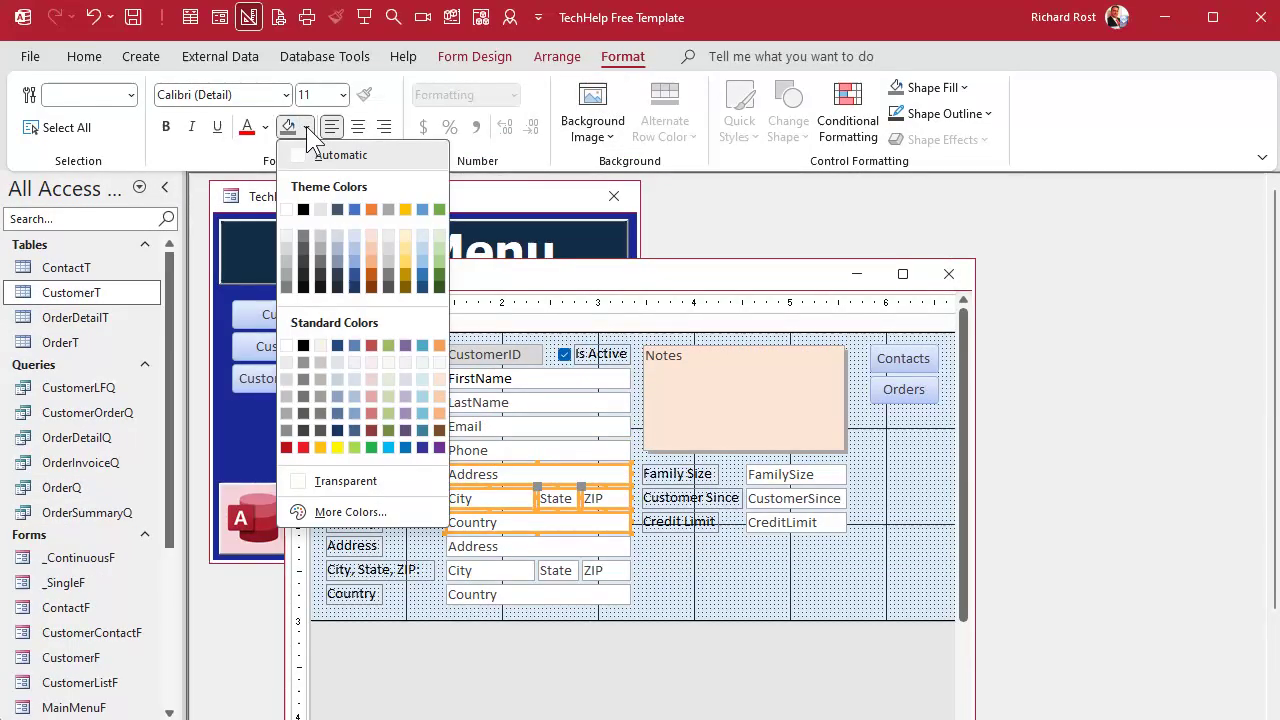
click(403, 357)
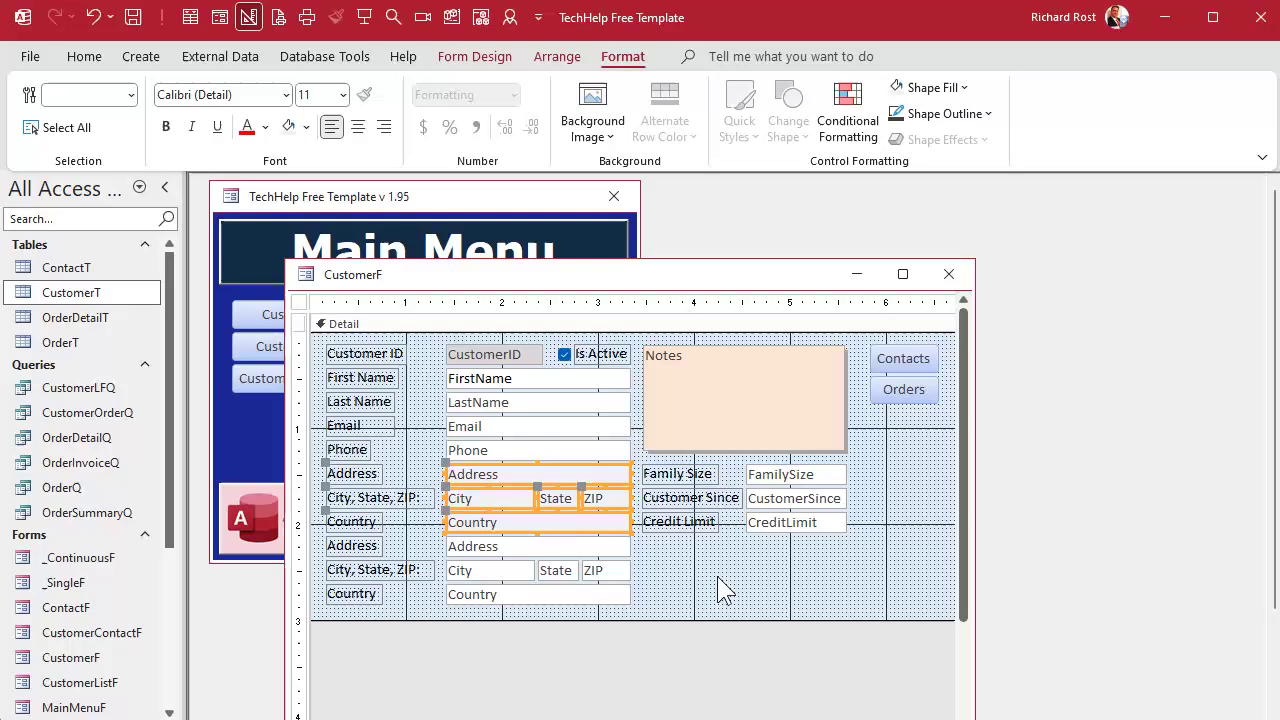
drag(653, 547, 460, 602)
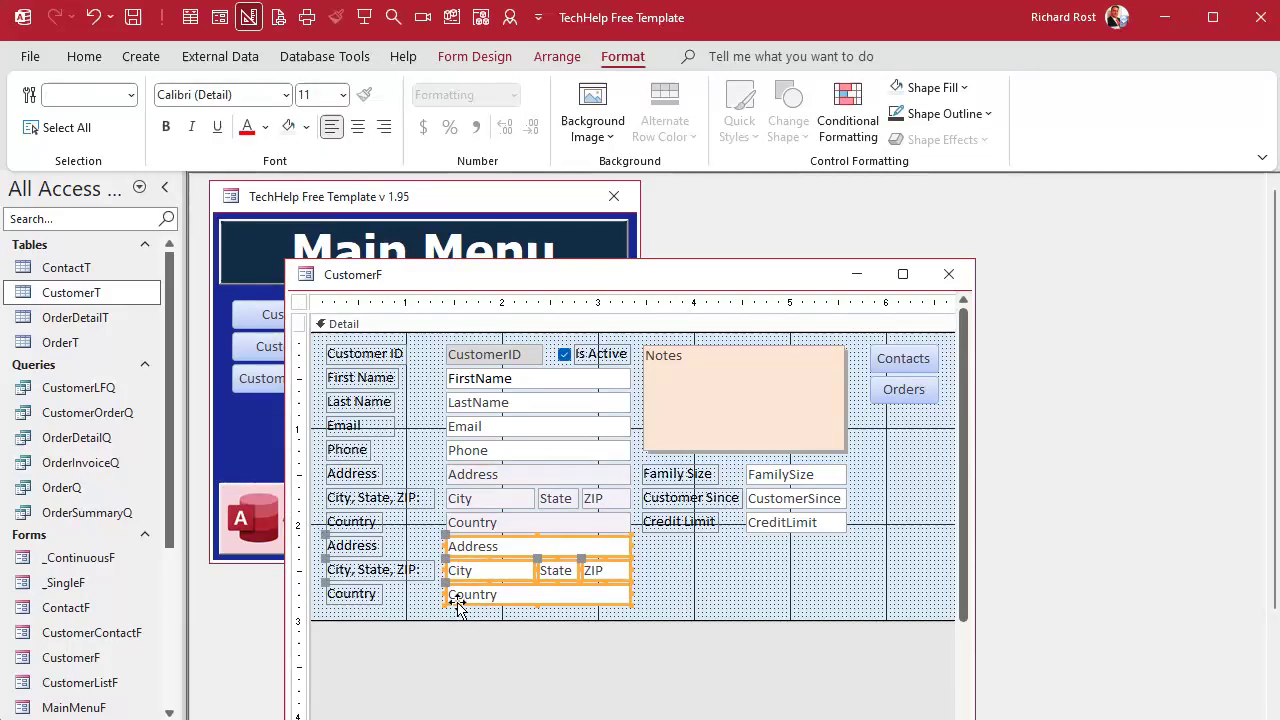
click(306, 126)
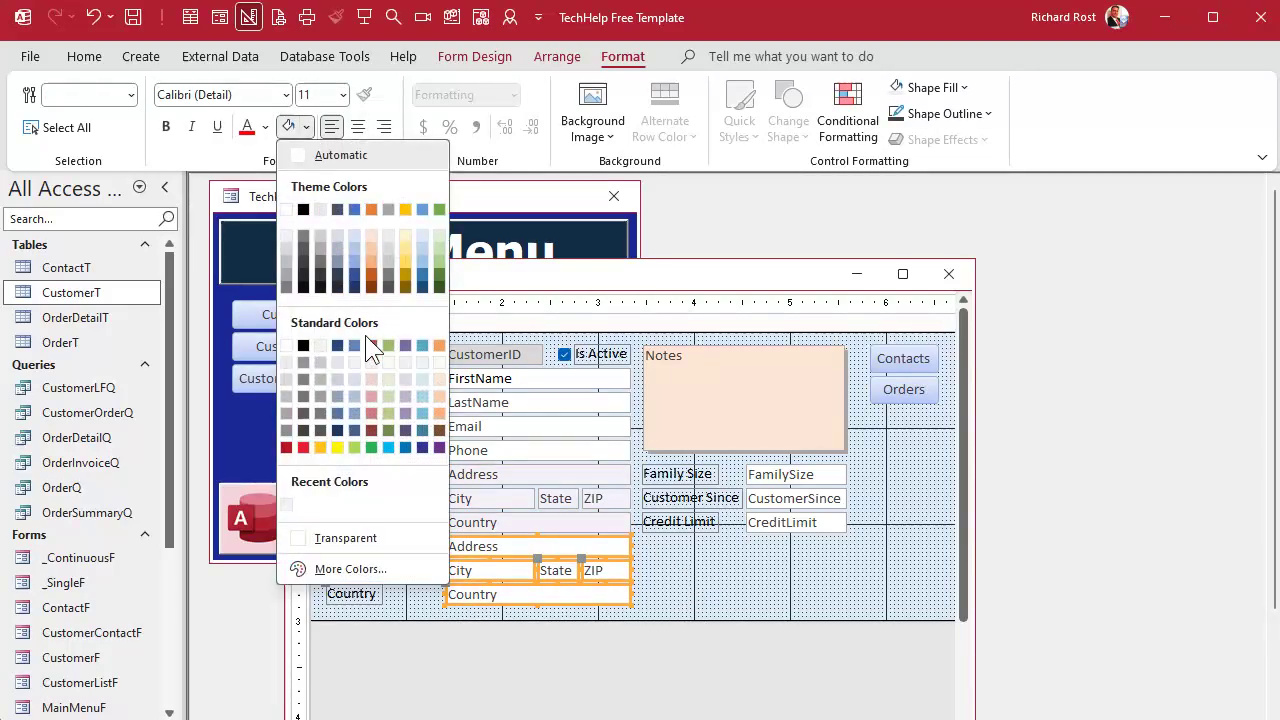
click(388, 379)
Rename the upper address label to bold 'Billing Address'.
click(697, 597)
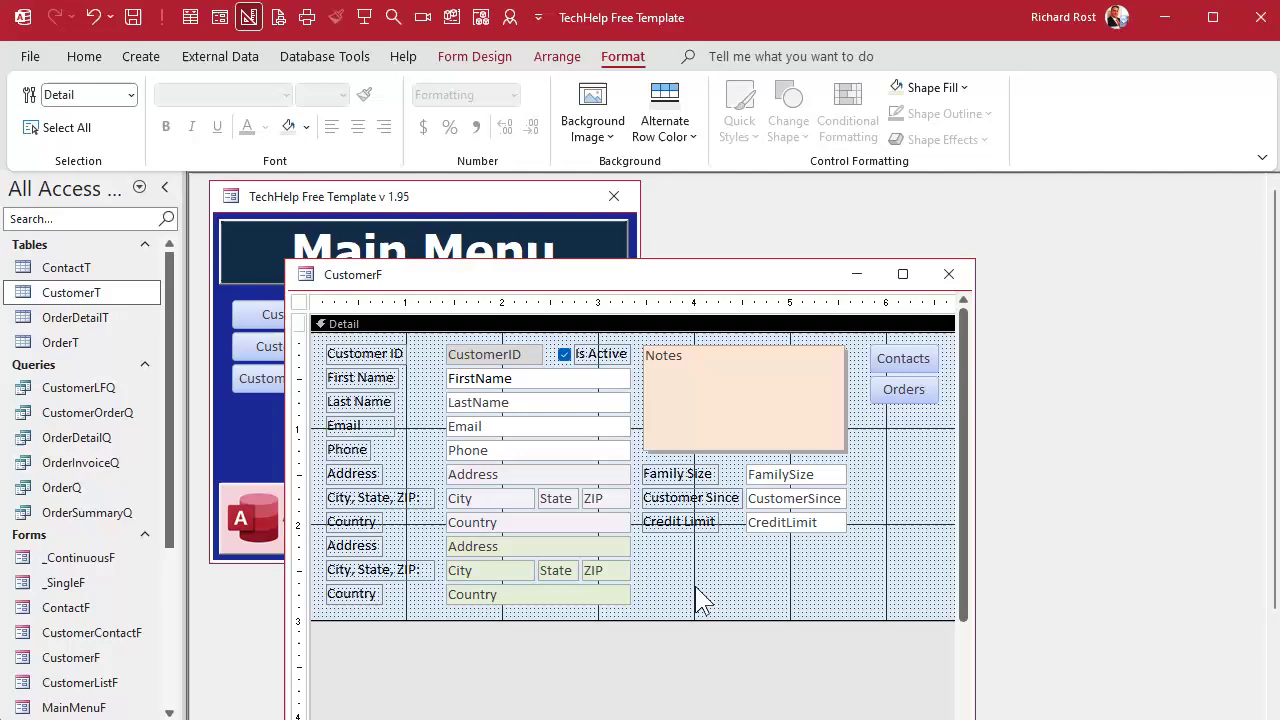
click(379, 470)
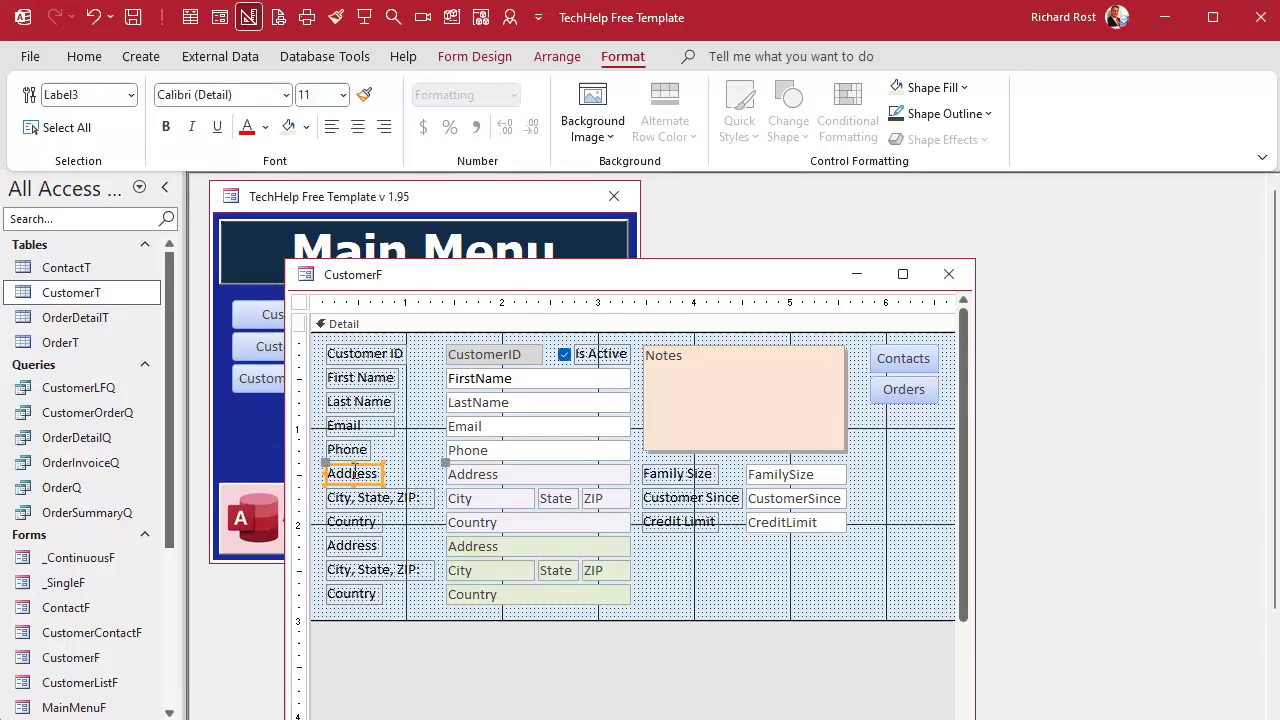
text(Billing)
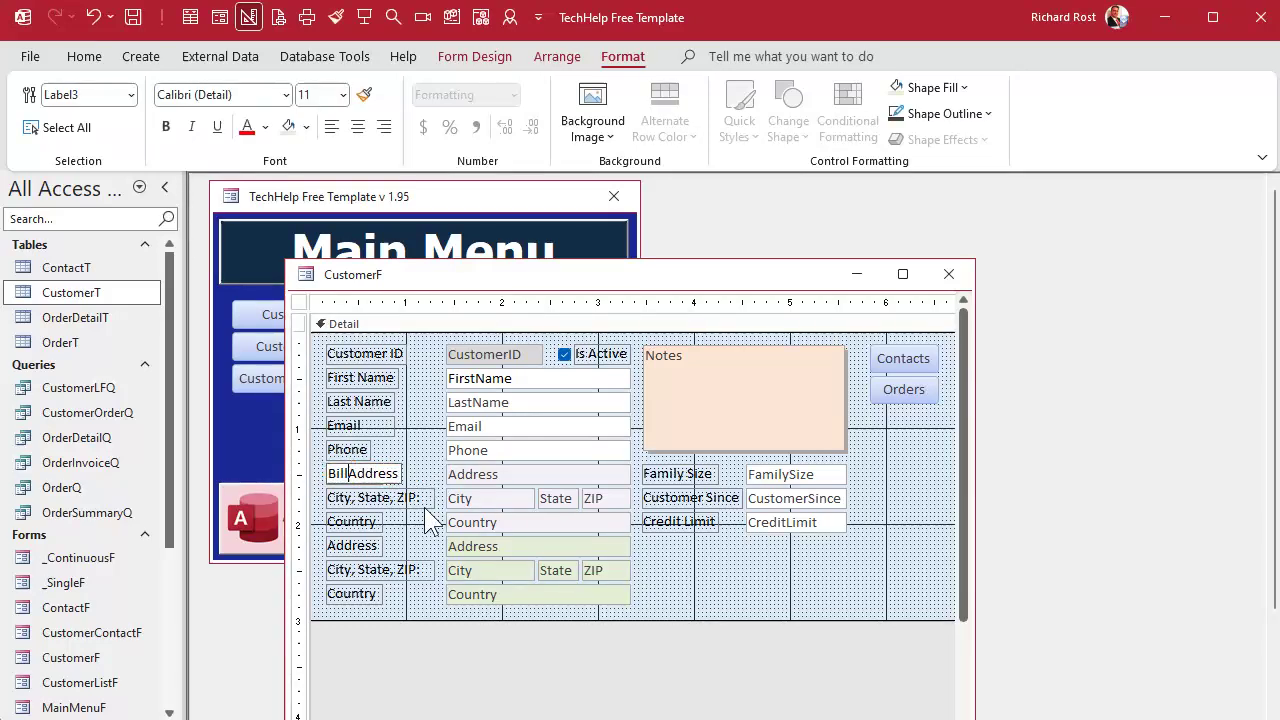
key(Return)
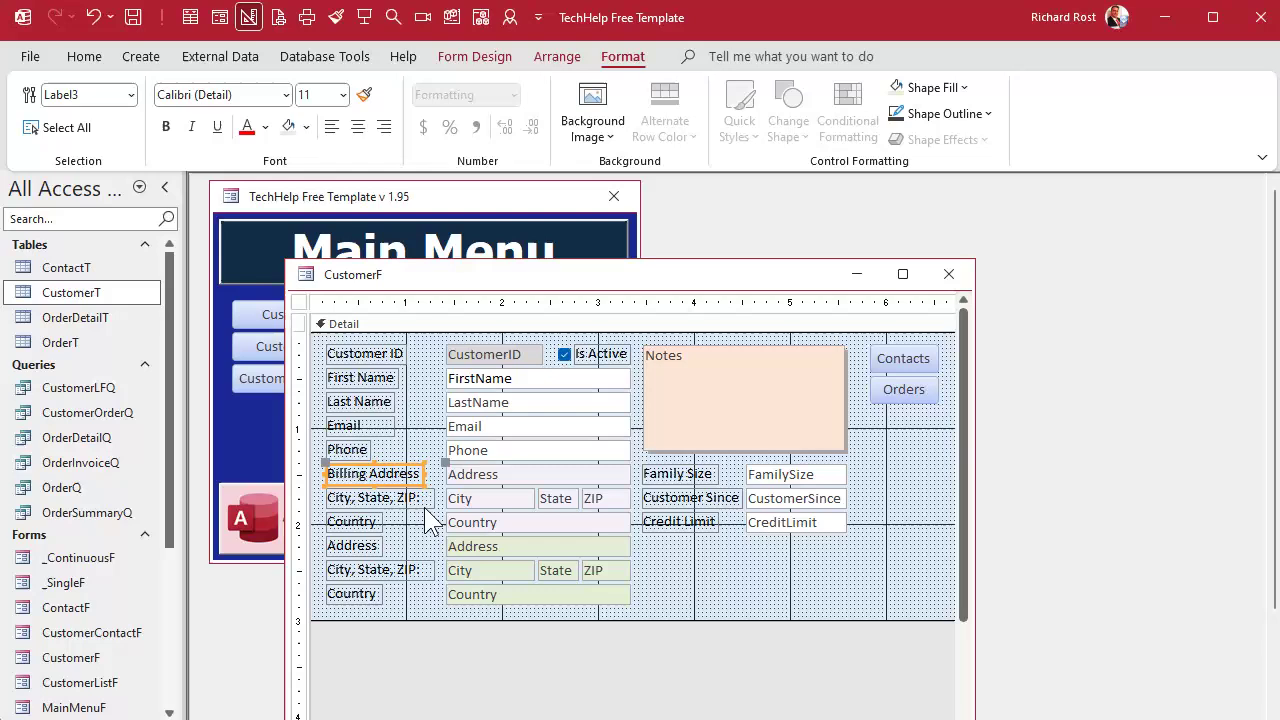
key(ctrl+b)
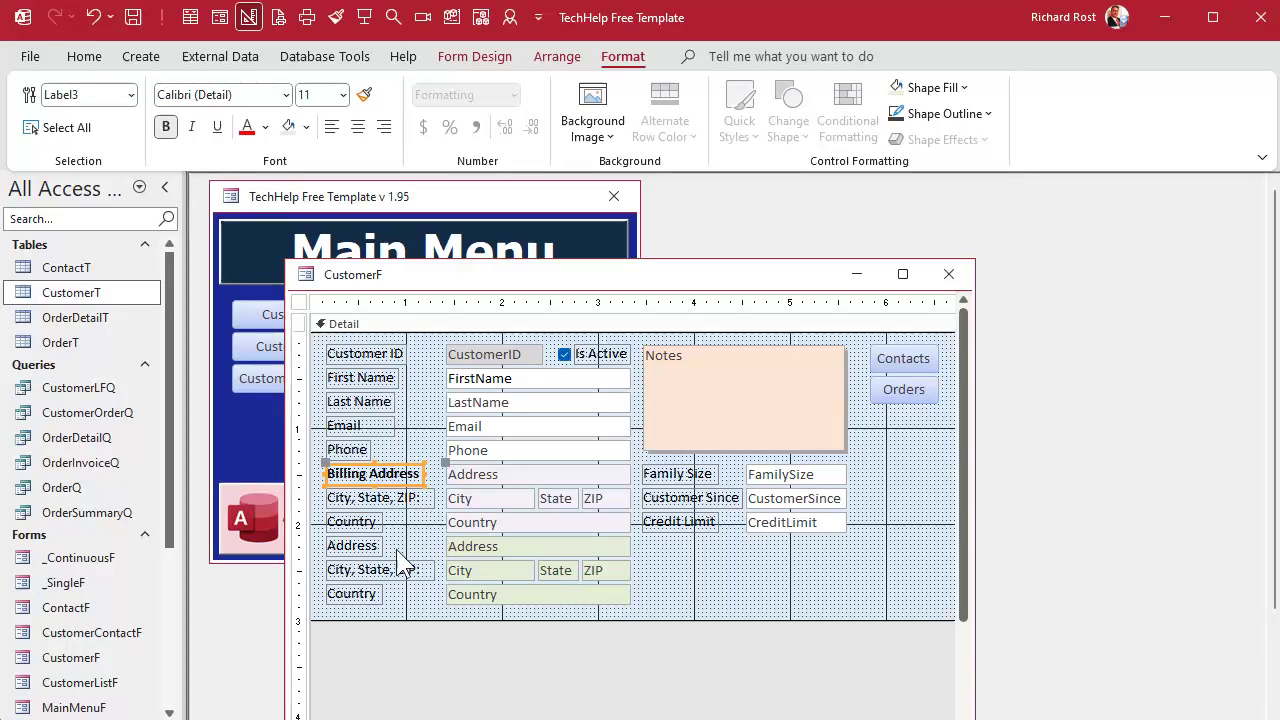
Rename the lower address label to bold 'Shipping Address'.
click(352, 546)
click(352, 546)
double_click(352, 546)
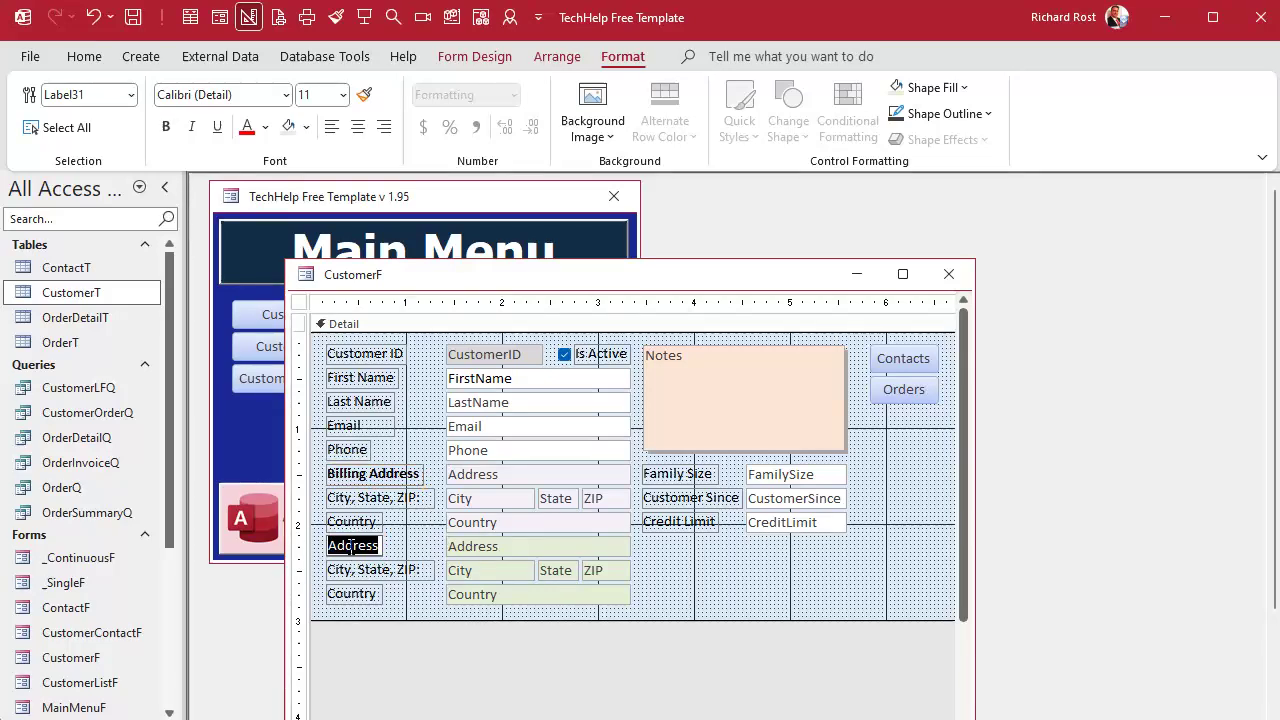
text(Shipping Address)
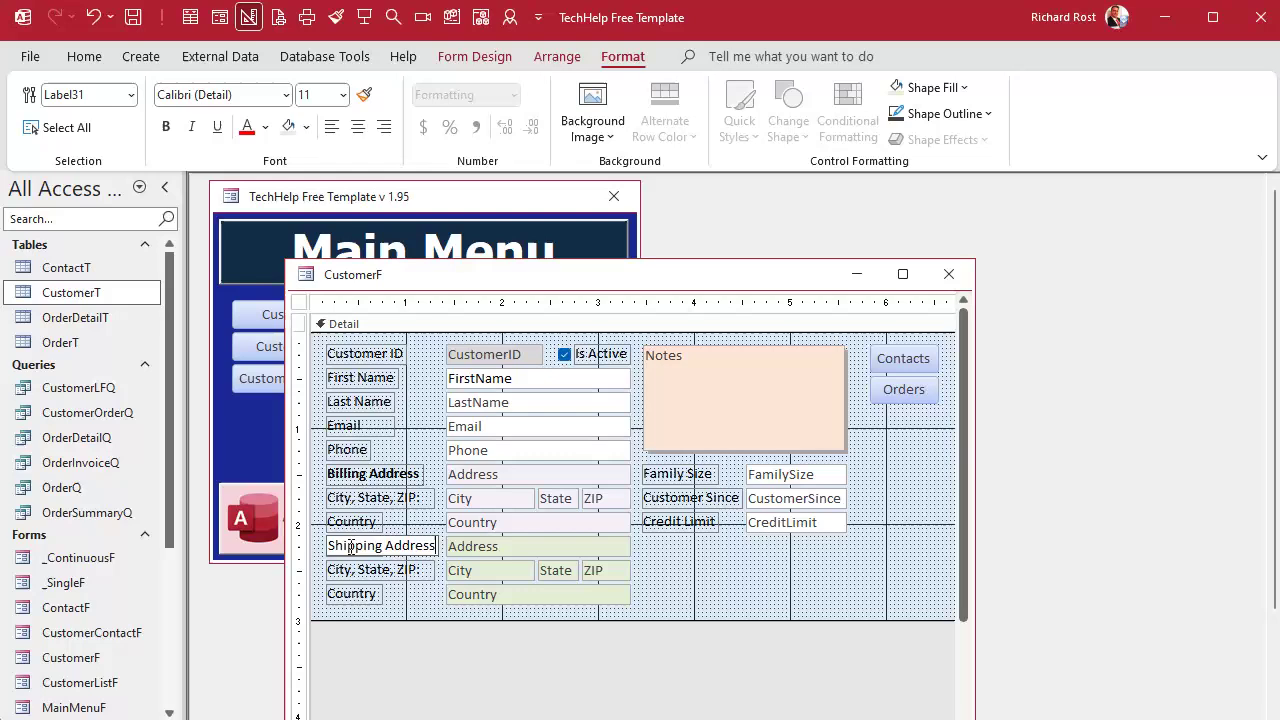
key(Return)
key(ctrl+b)
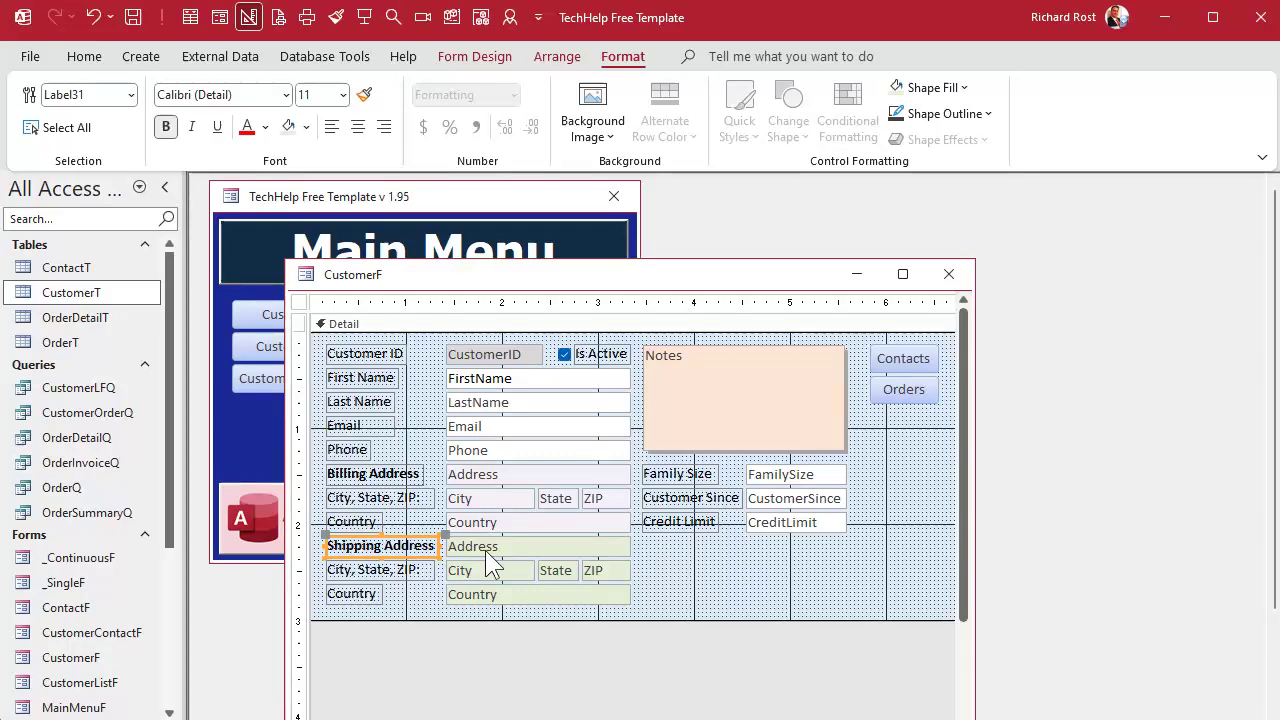
click(694, 560)
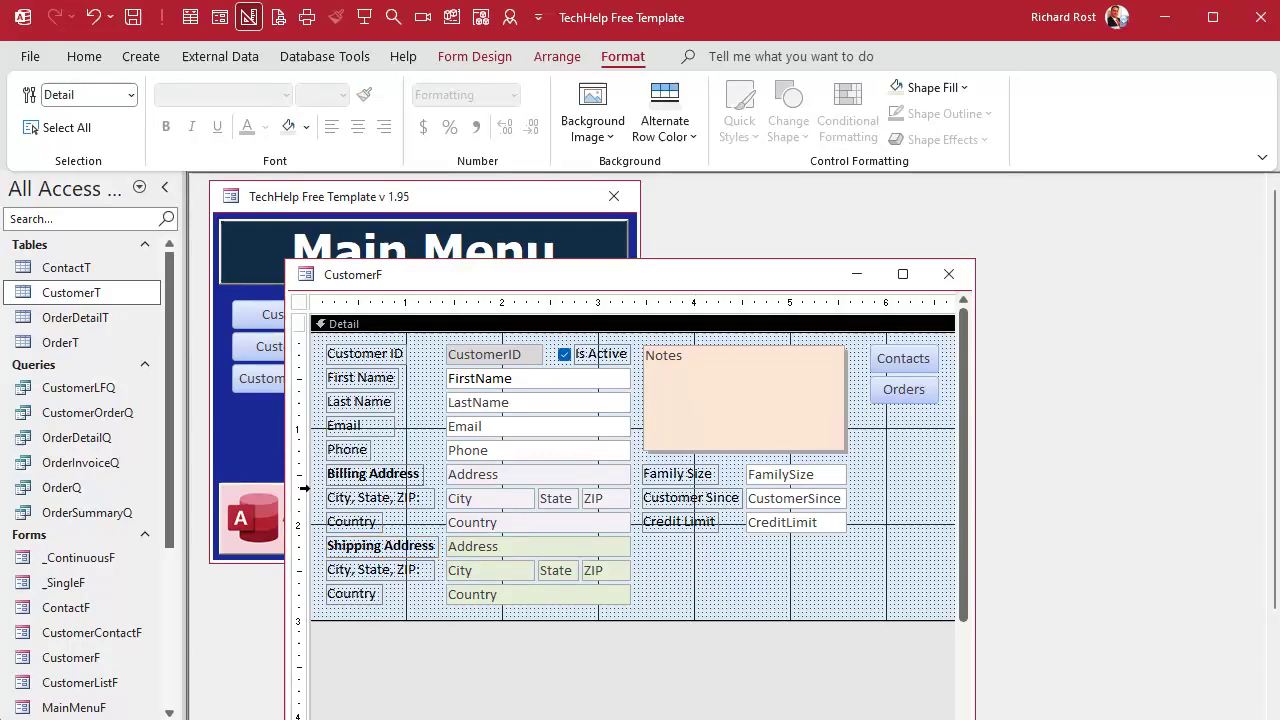
Move both address blocks and the Family Size, Customer Since and Credit Limit controls slightly down.
drag(322, 618, 586, 479)
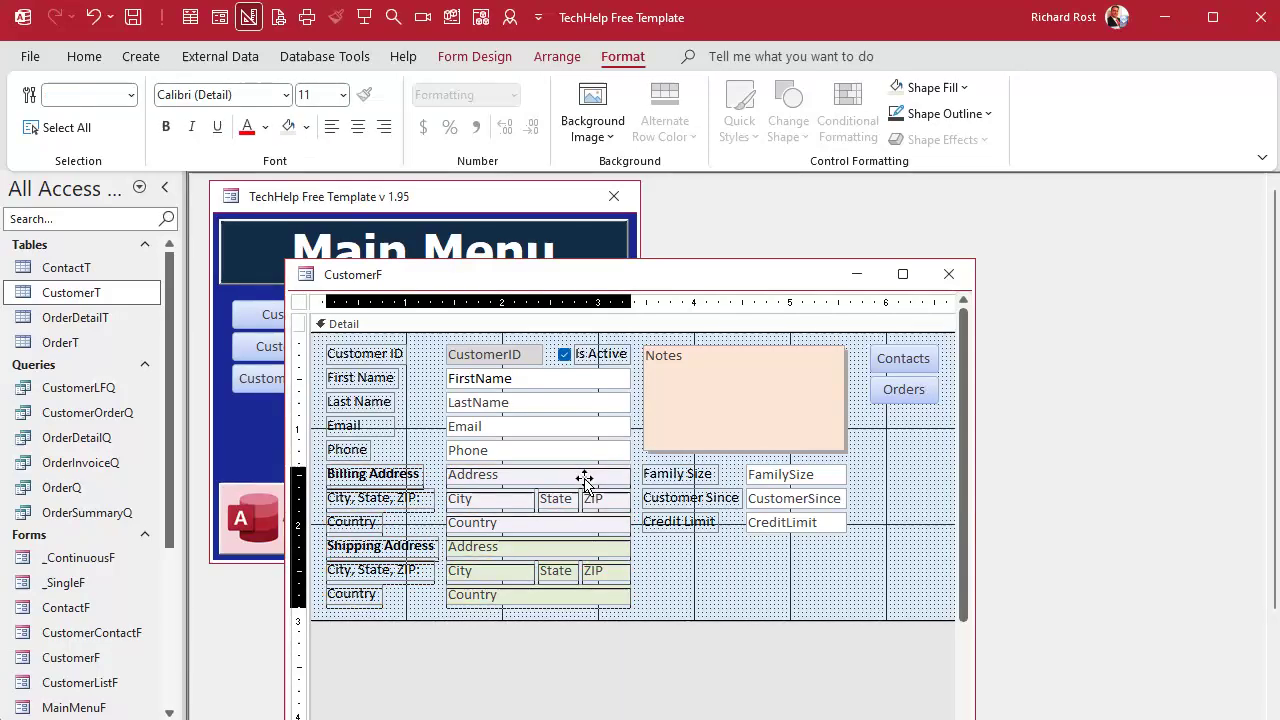
drag(684, 550, 367, 592)
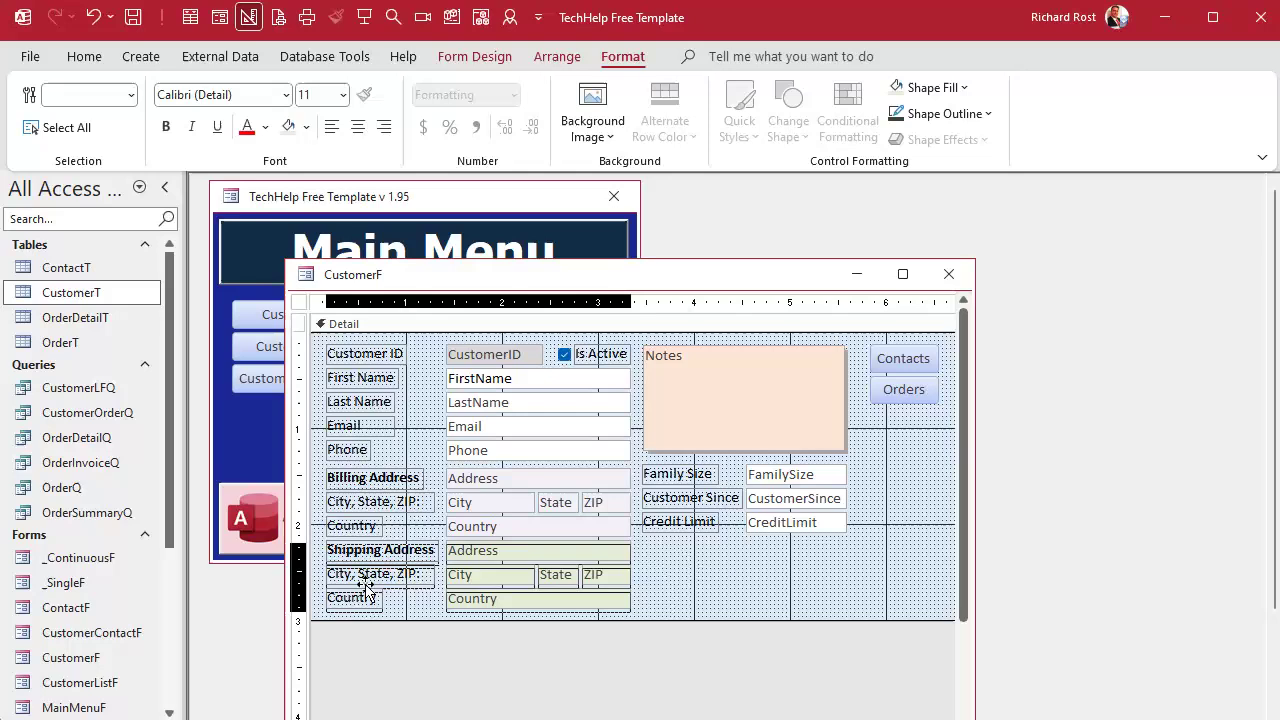
click(677, 580)
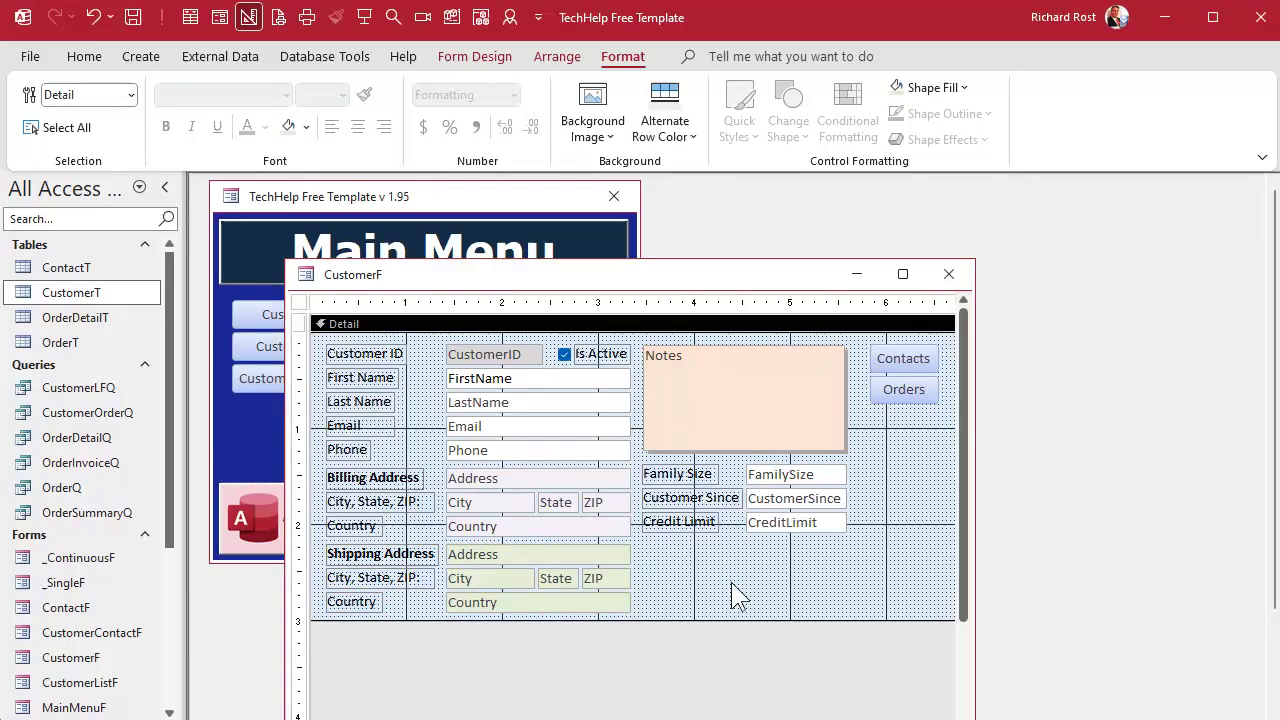
drag(680, 565, 832, 472)
drag(688, 483, 688, 487)
click(712, 585)
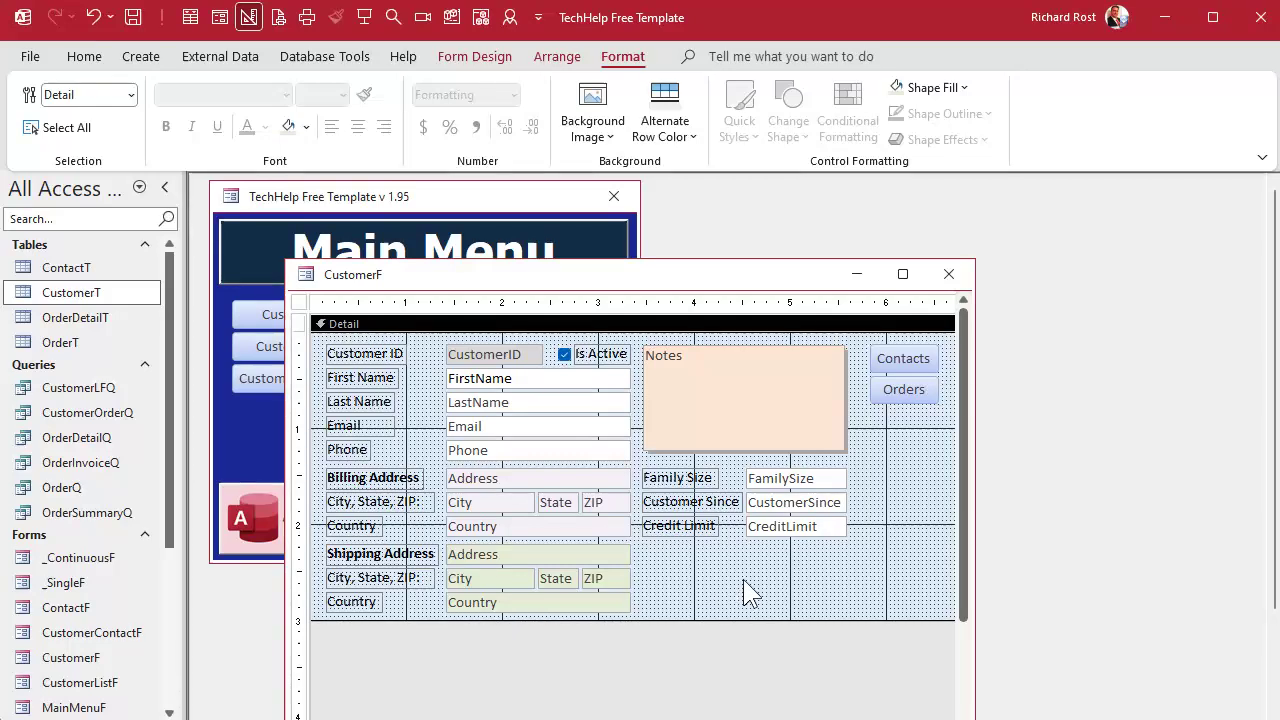
drag(631, 276, 588, 222)
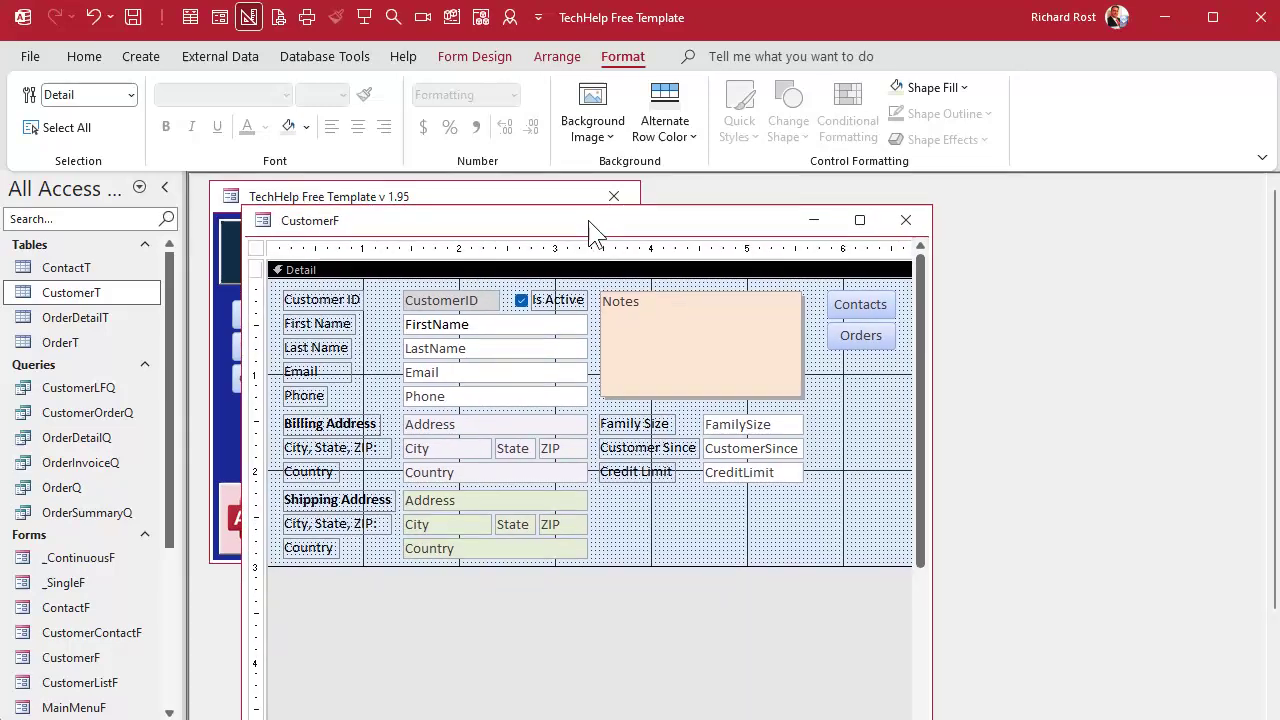
Bind the shipping Address box to ShipToAddress and name it ShipToAddress.
double_click(445, 501)
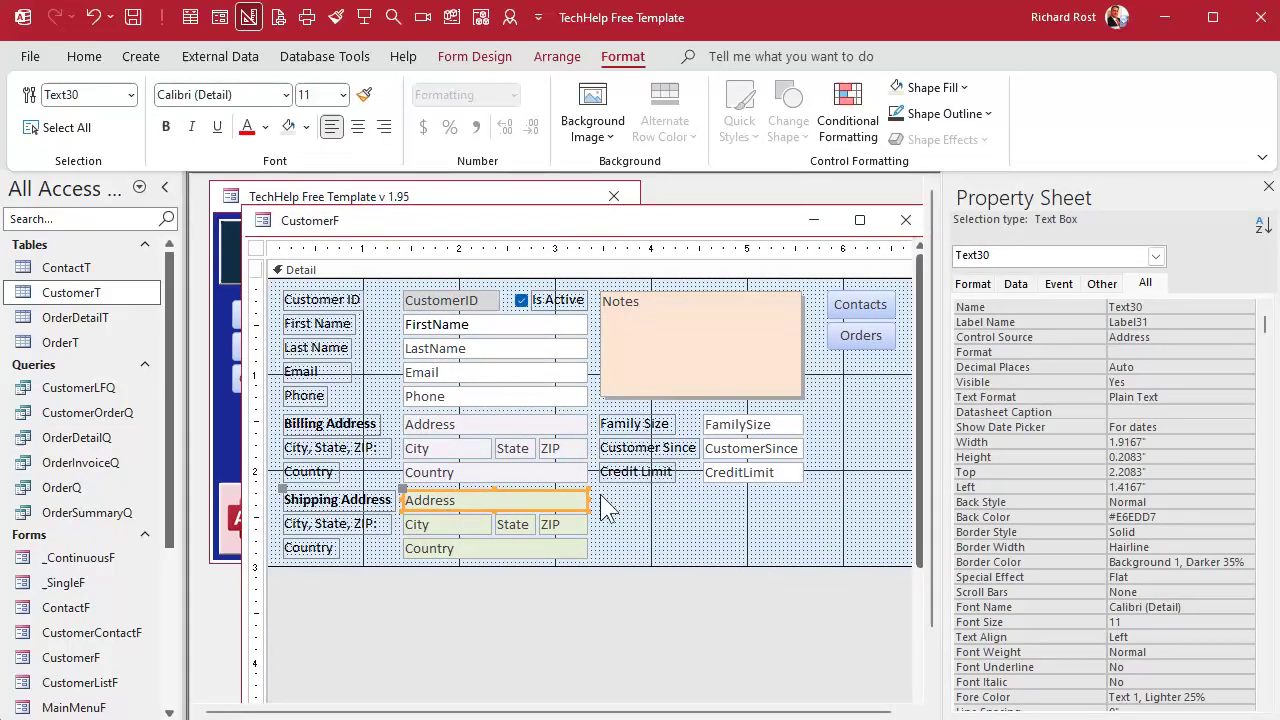
click(1229, 338)
click(1229, 338)
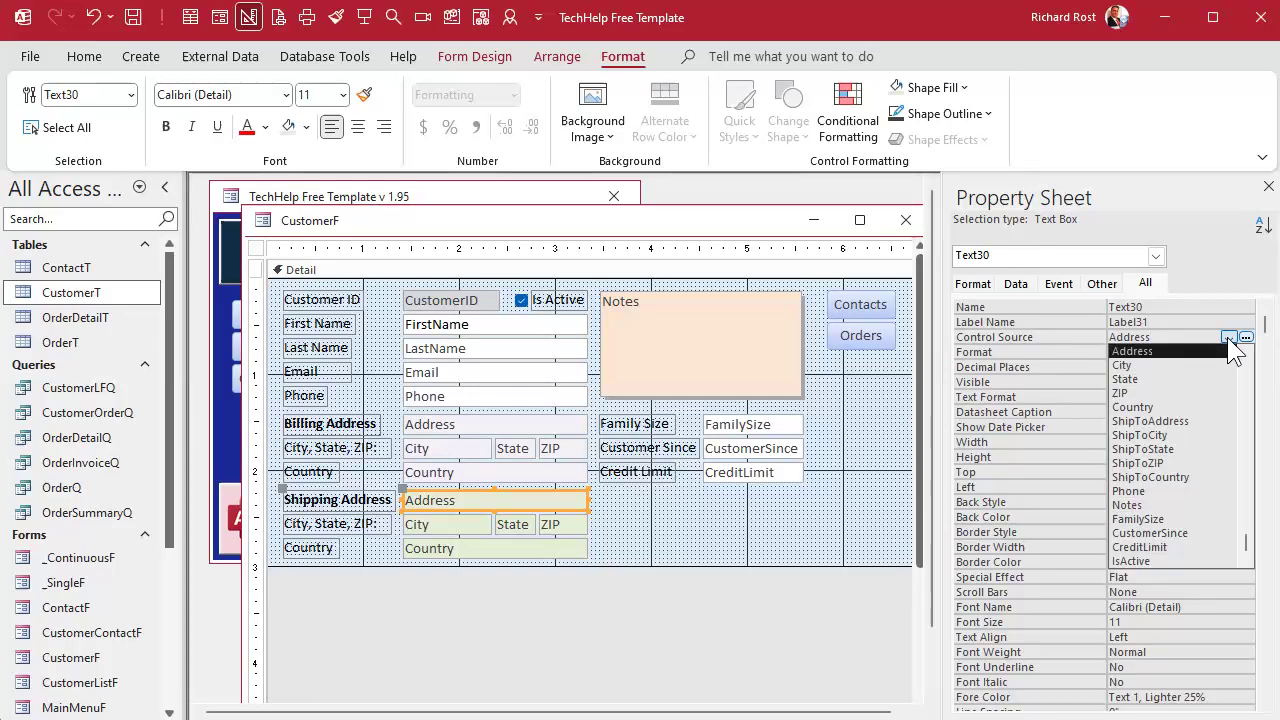
click(1188, 421)
key(ctrl+c)
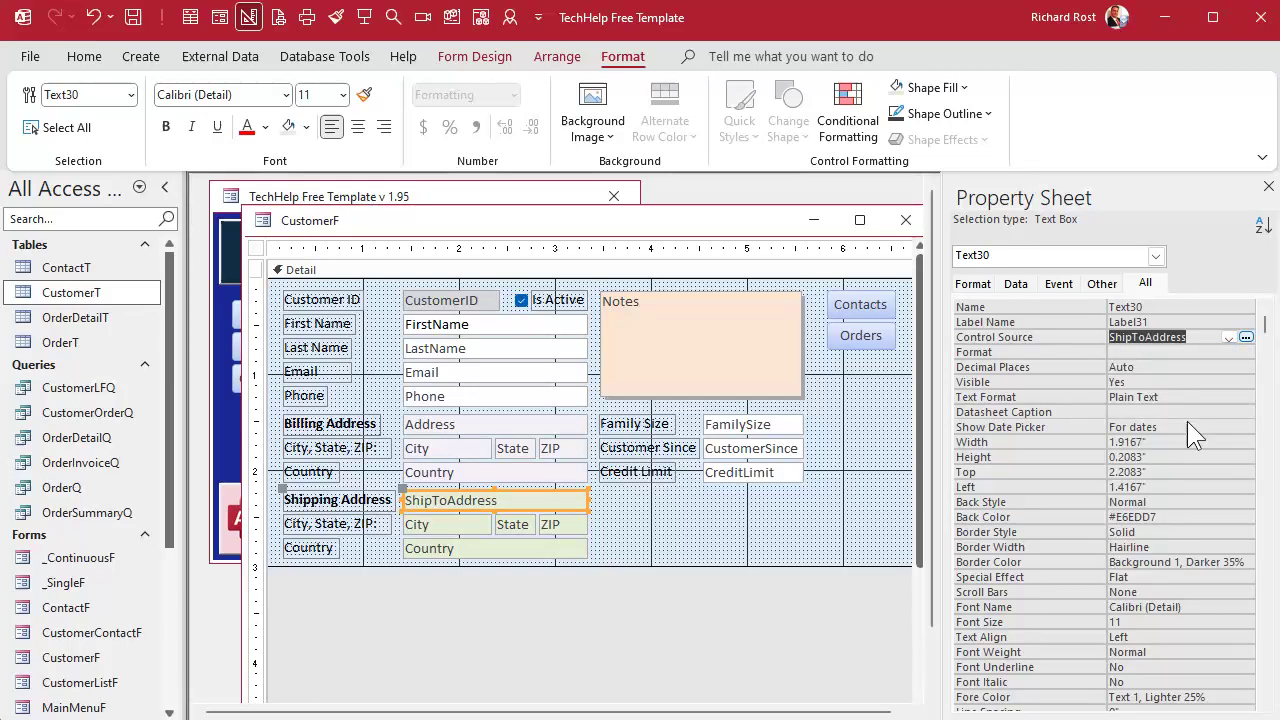
click(1065, 304)
key(ctrl+v)
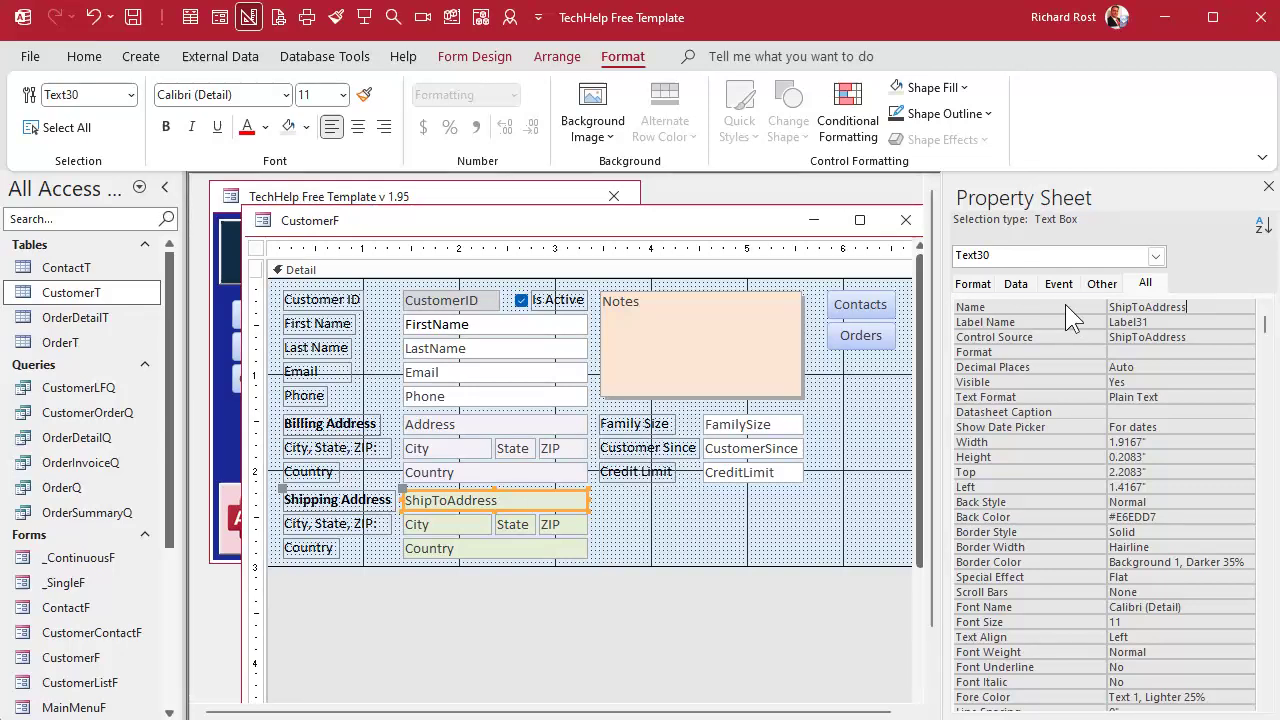
click(467, 422)
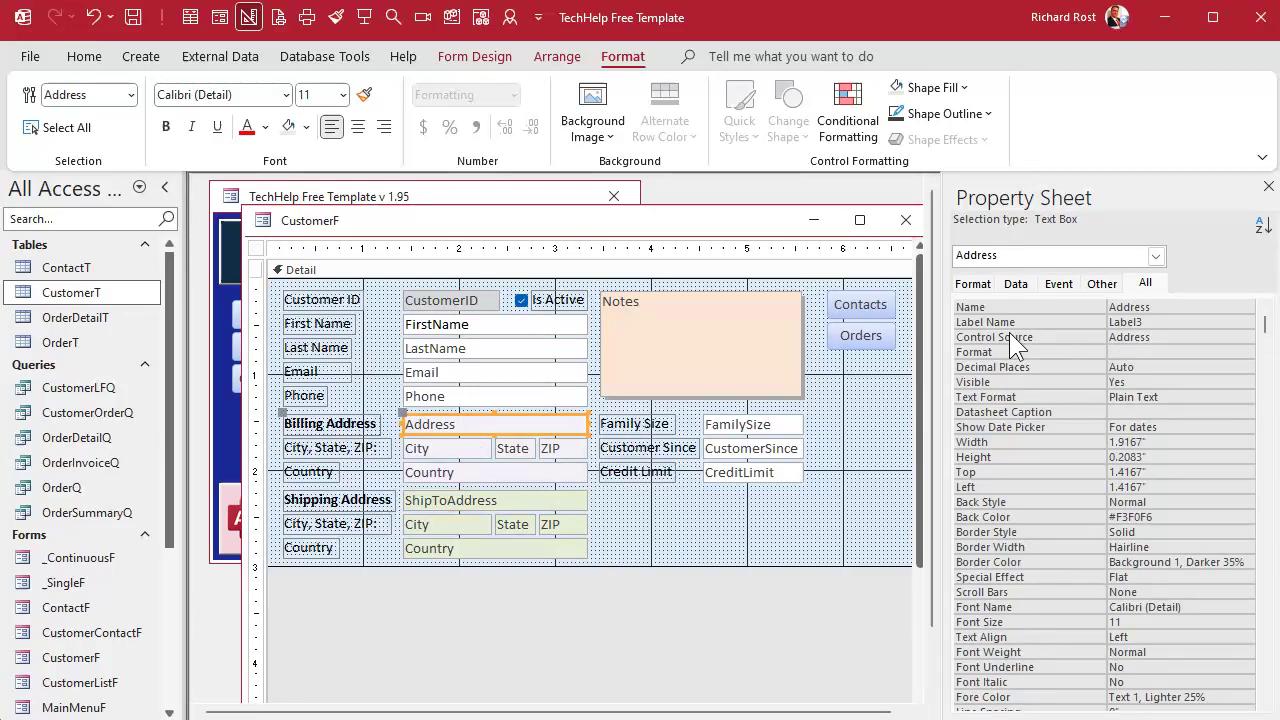
click(465, 448)
click(460, 501)
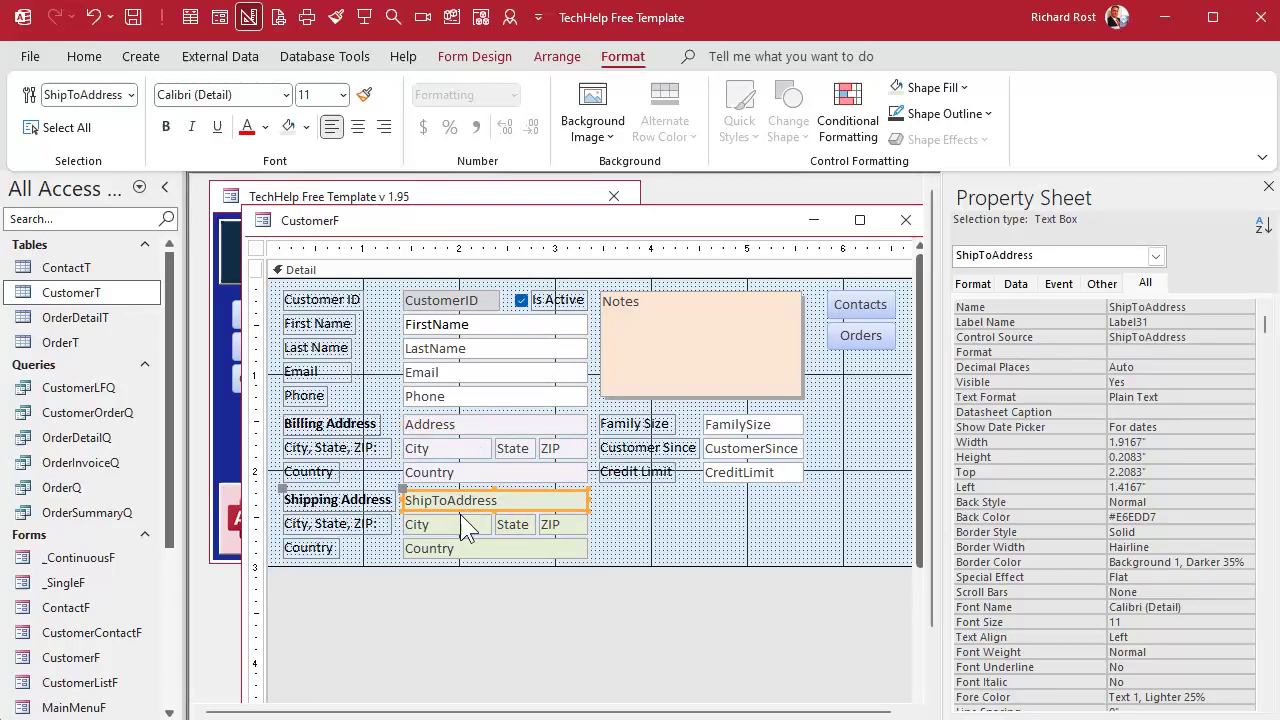
Bind and rename the shipping city and state boxes as ShipToCity and ShipToState.
click(464, 523)
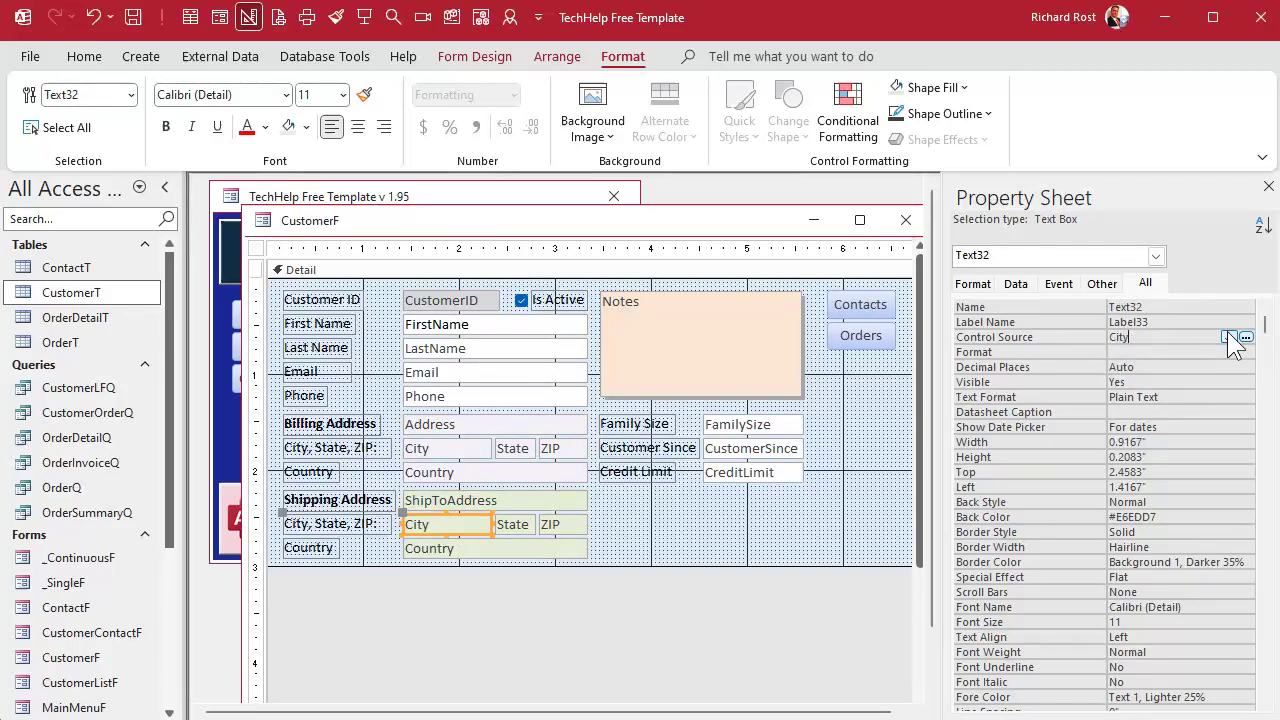
click(1229, 338)
click(1178, 436)
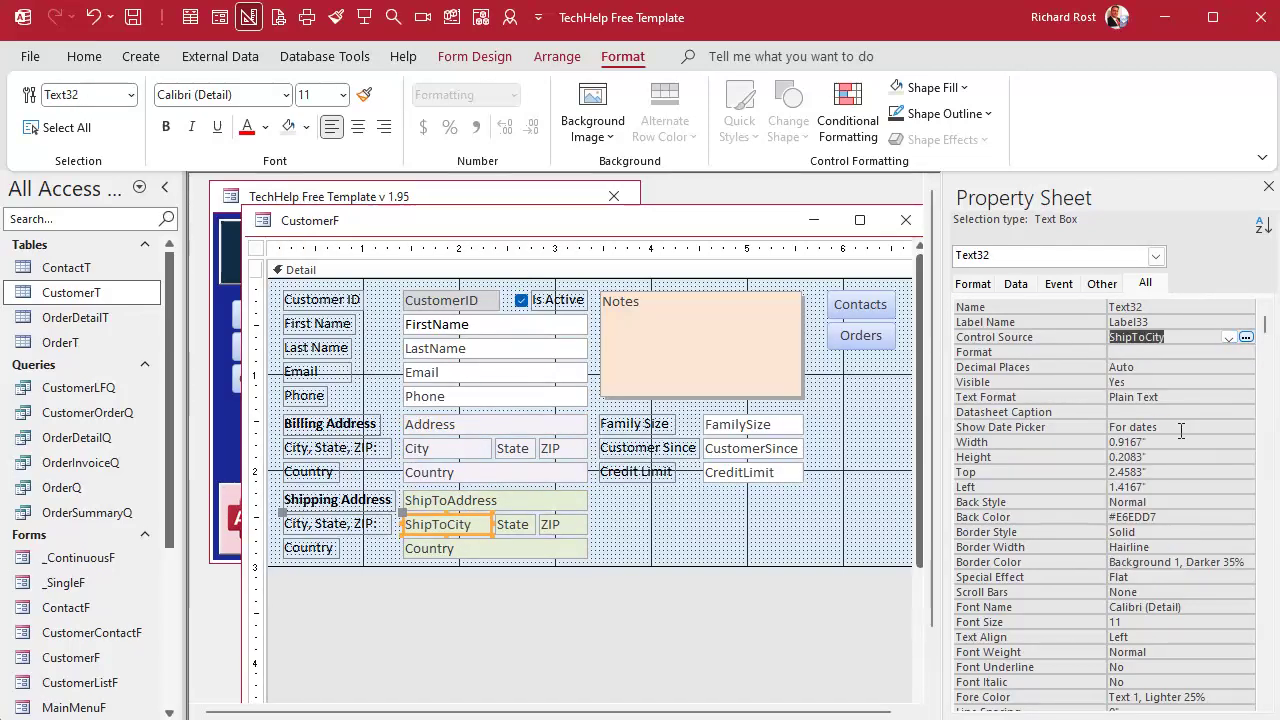
double_click(1162, 306)
text(ShipToCity)
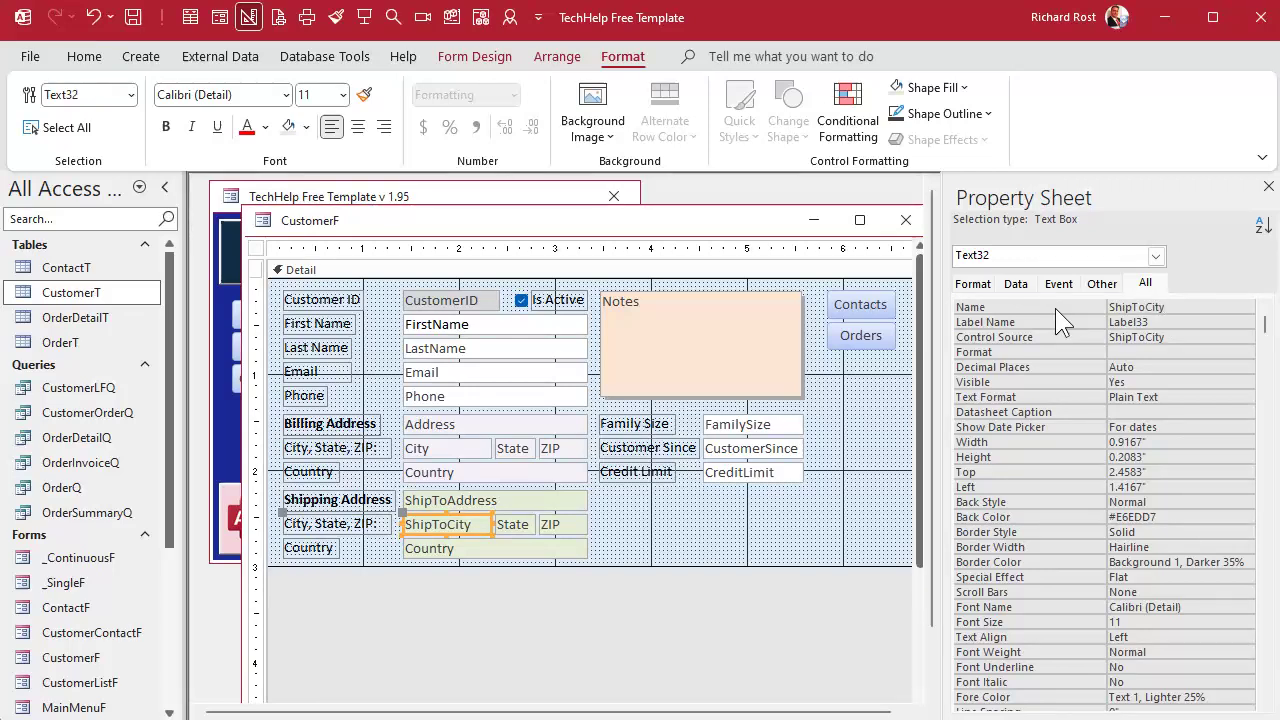
click(513, 524)
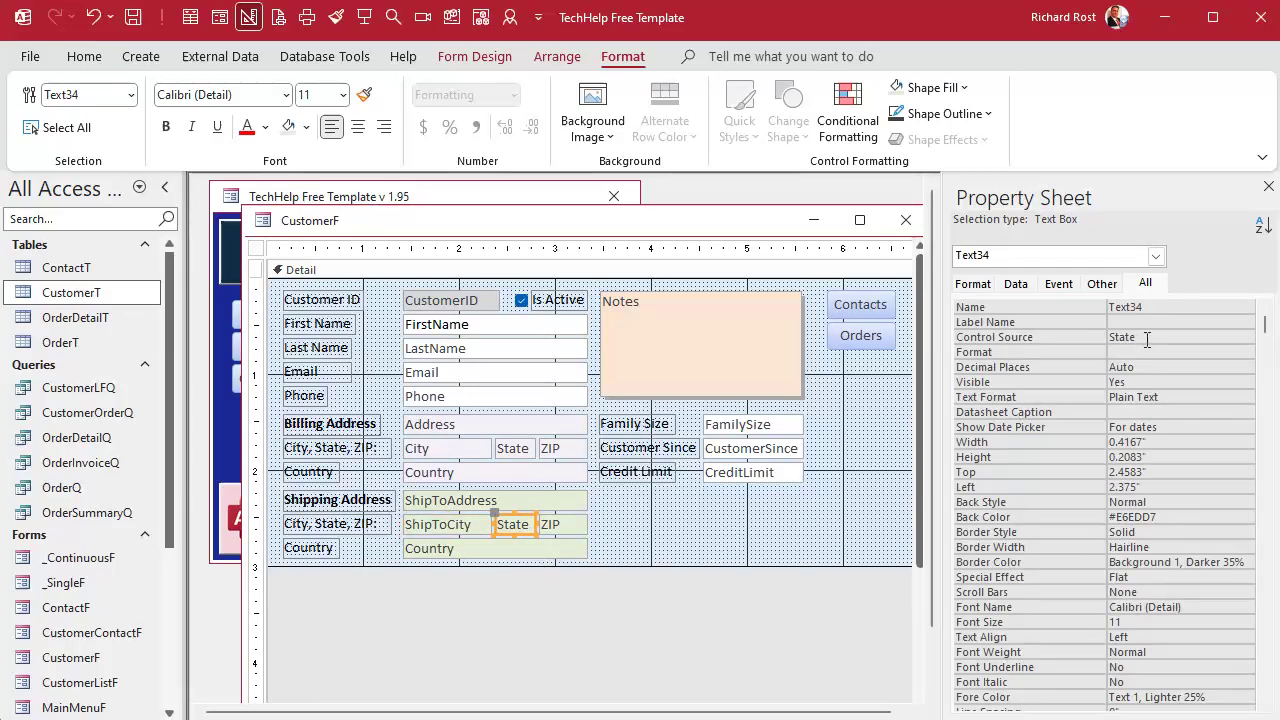
click(1229, 338)
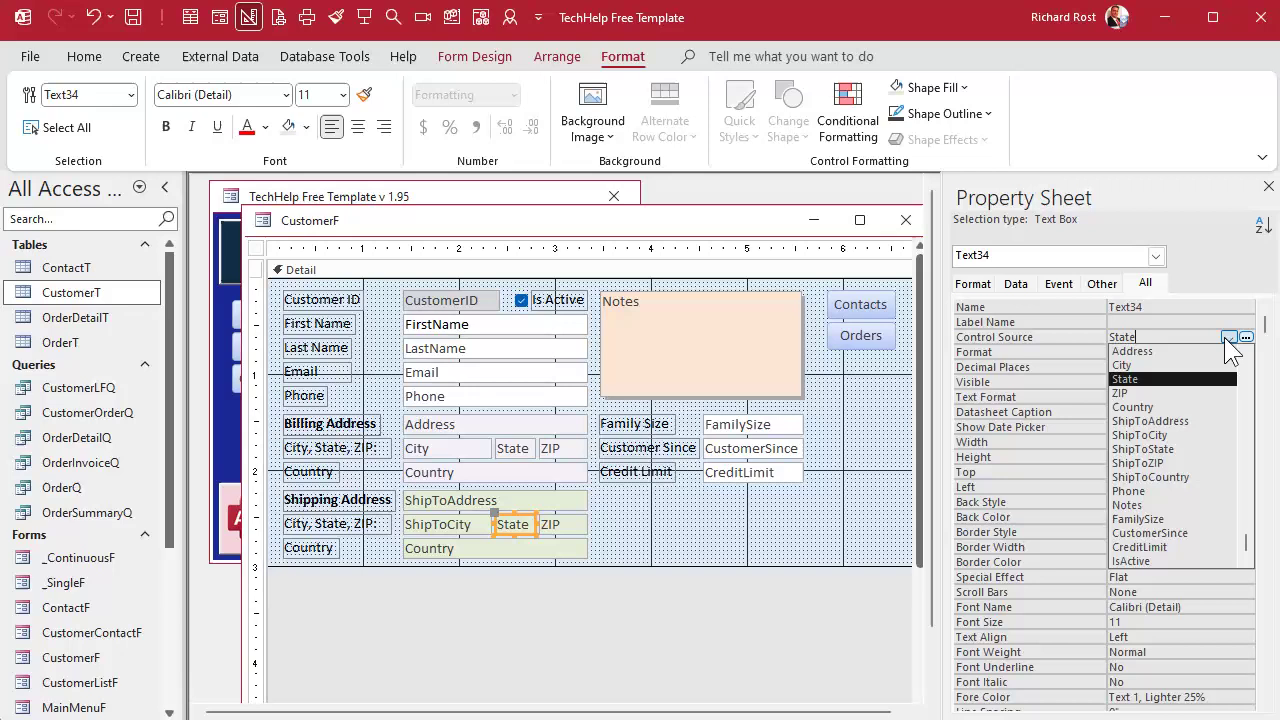
click(1190, 449)
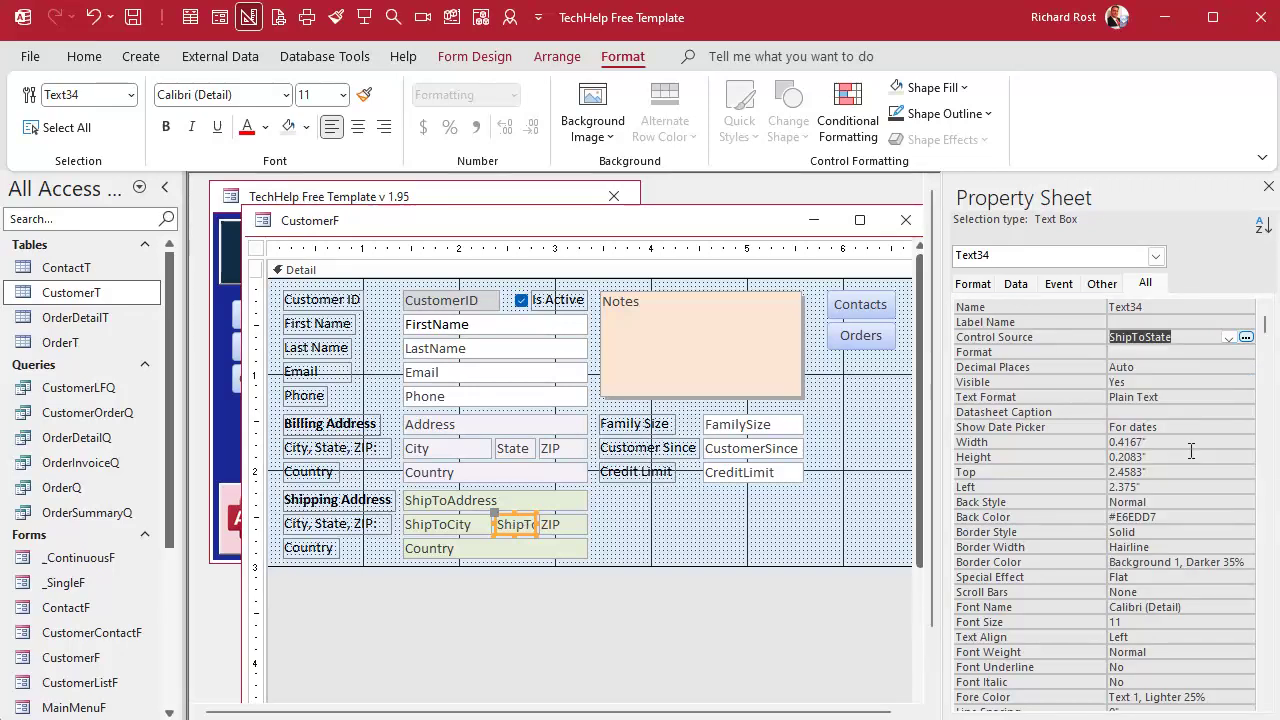
key(ctrl+c)
click(1058, 309)
key(ctrl+v)
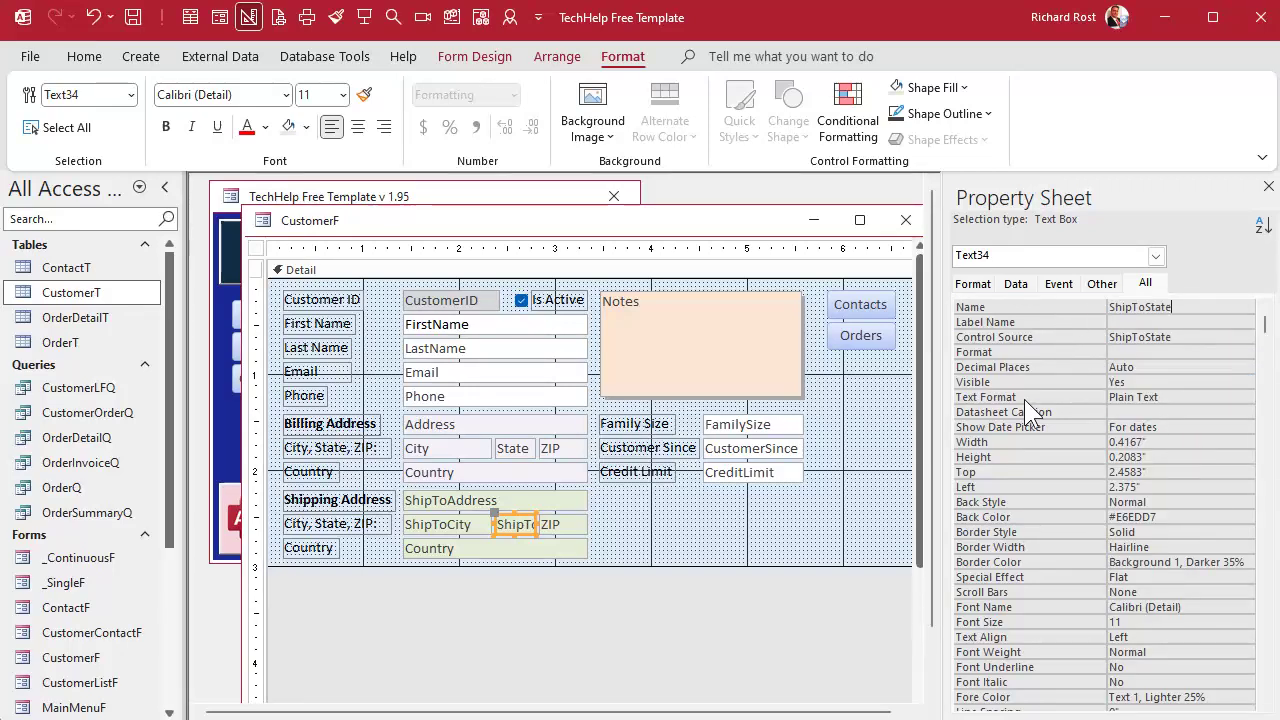
Bind the shipping ZIP box to ShipToZIP and rename it ShipToZIP.
click(559, 524)
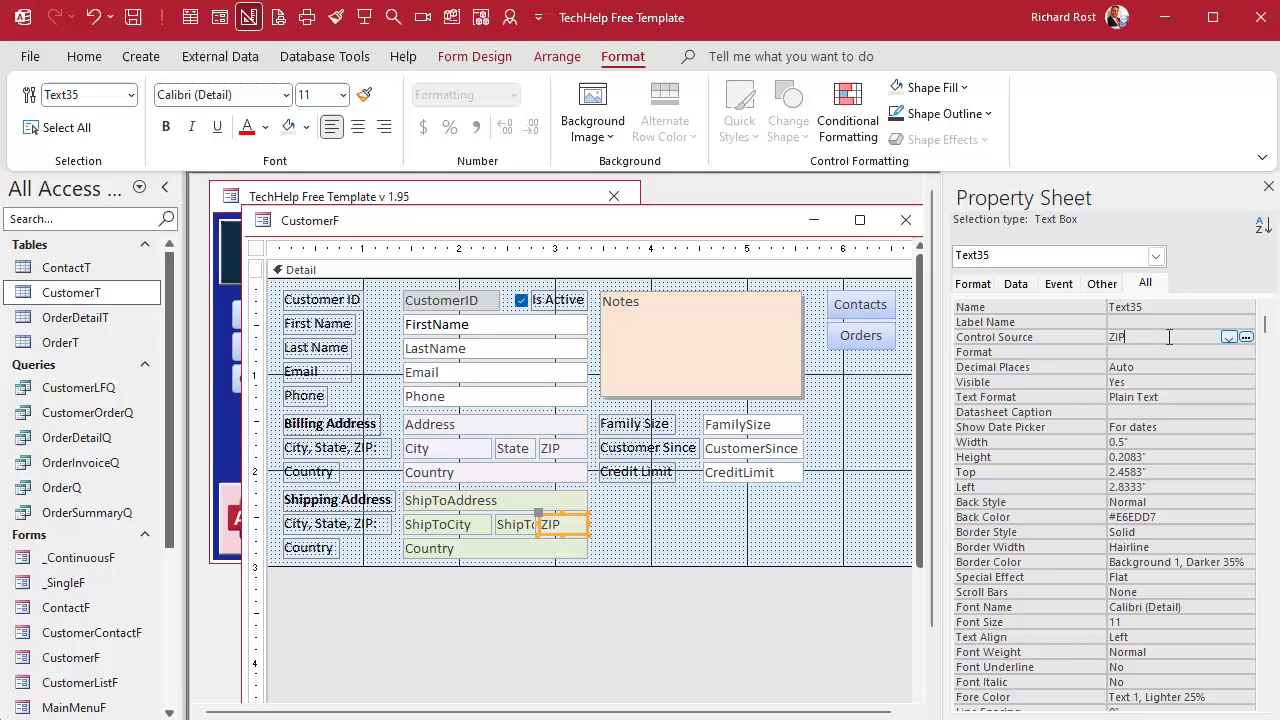
click(1229, 338)
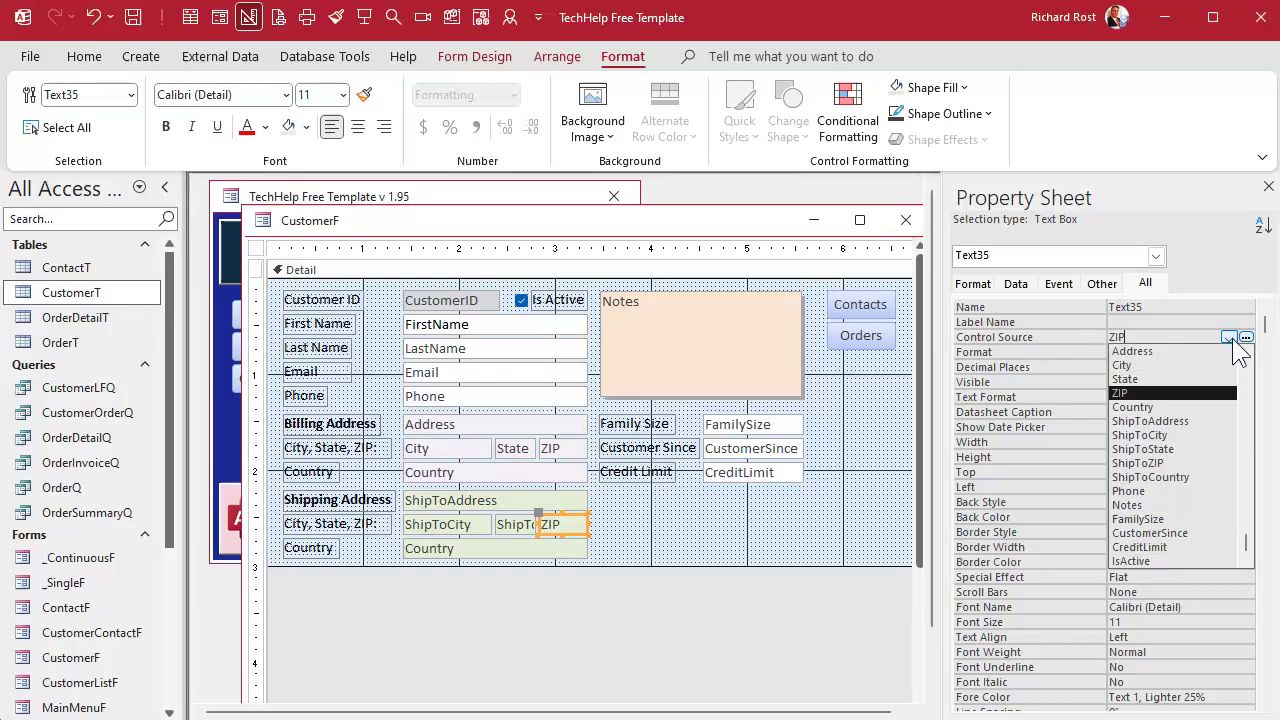
click(1192, 463)
click(1070, 314)
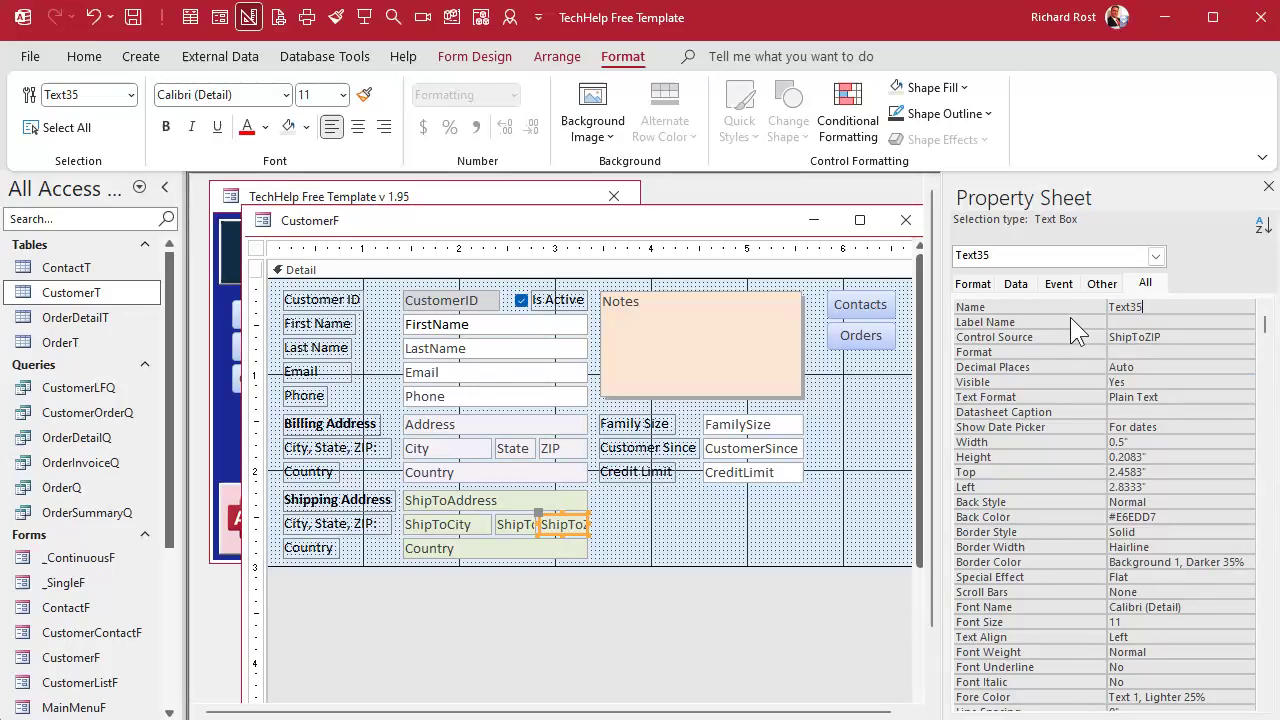
key(shift+Home)
text(ShipToZIP)
click(690, 521)
Bind the shipping country box to ShipToCountry, name it ShipToCountry, and close the Property Sheet.
click(559, 552)
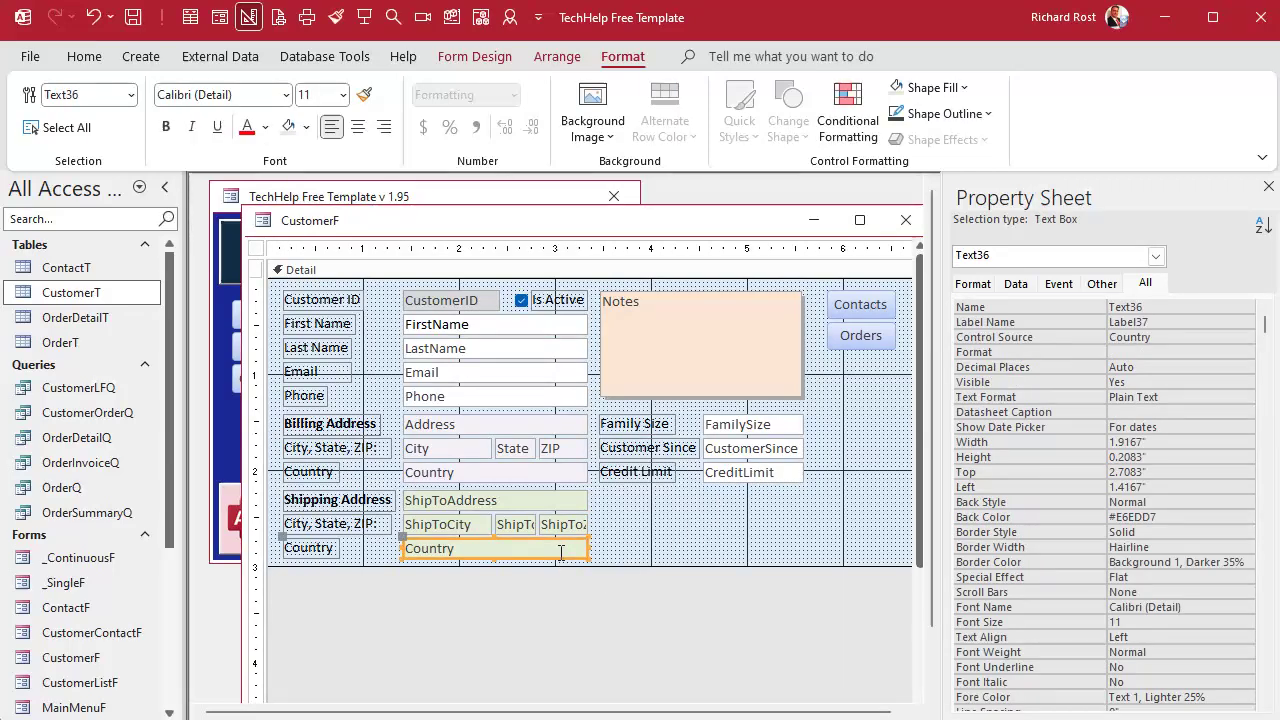
click(1174, 337)
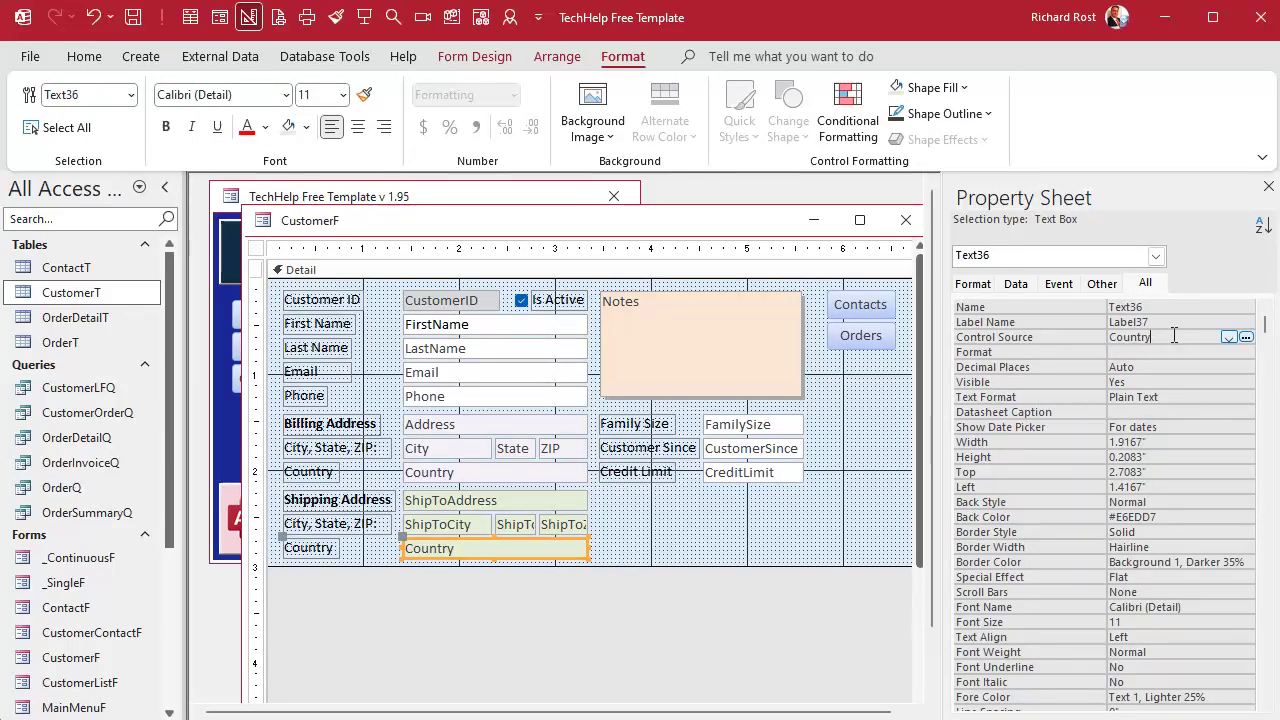
click(1228, 338)
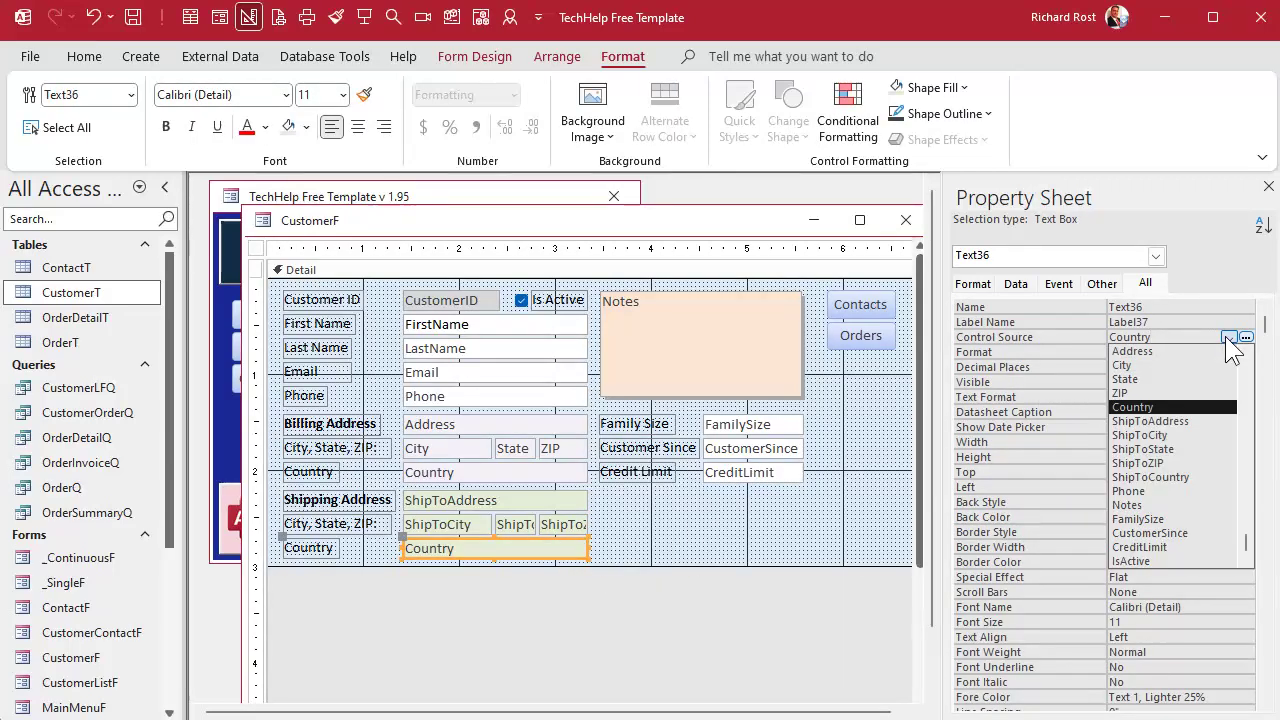
click(1190, 477)
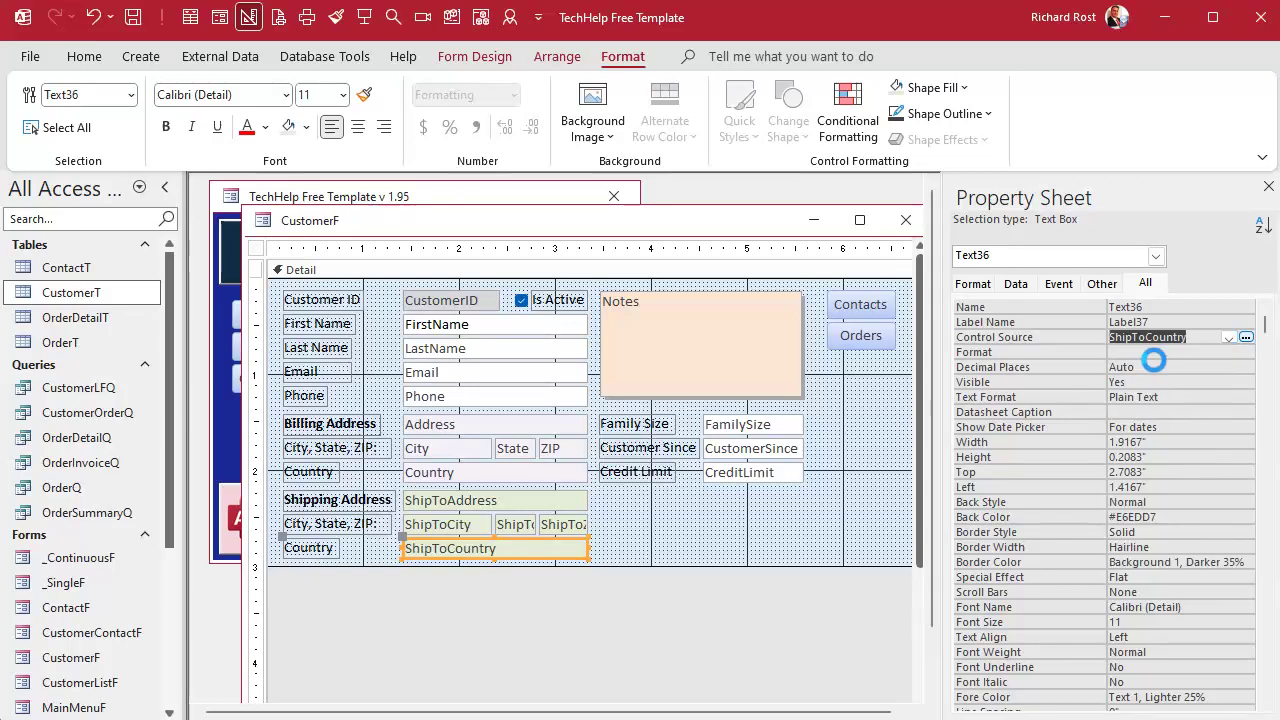
click(1040, 303)
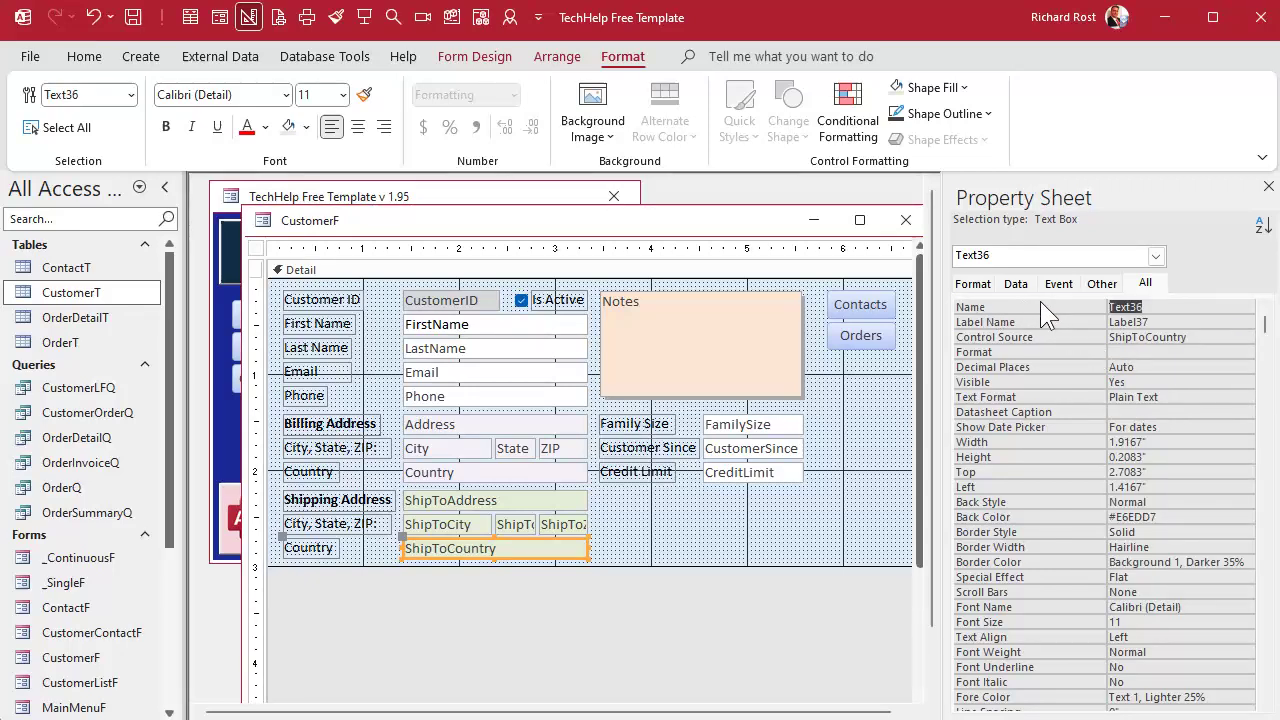
click(1167, 307)
double_click(1167, 307)
key(ctrl+v)
key(Return)
click(1268, 187)
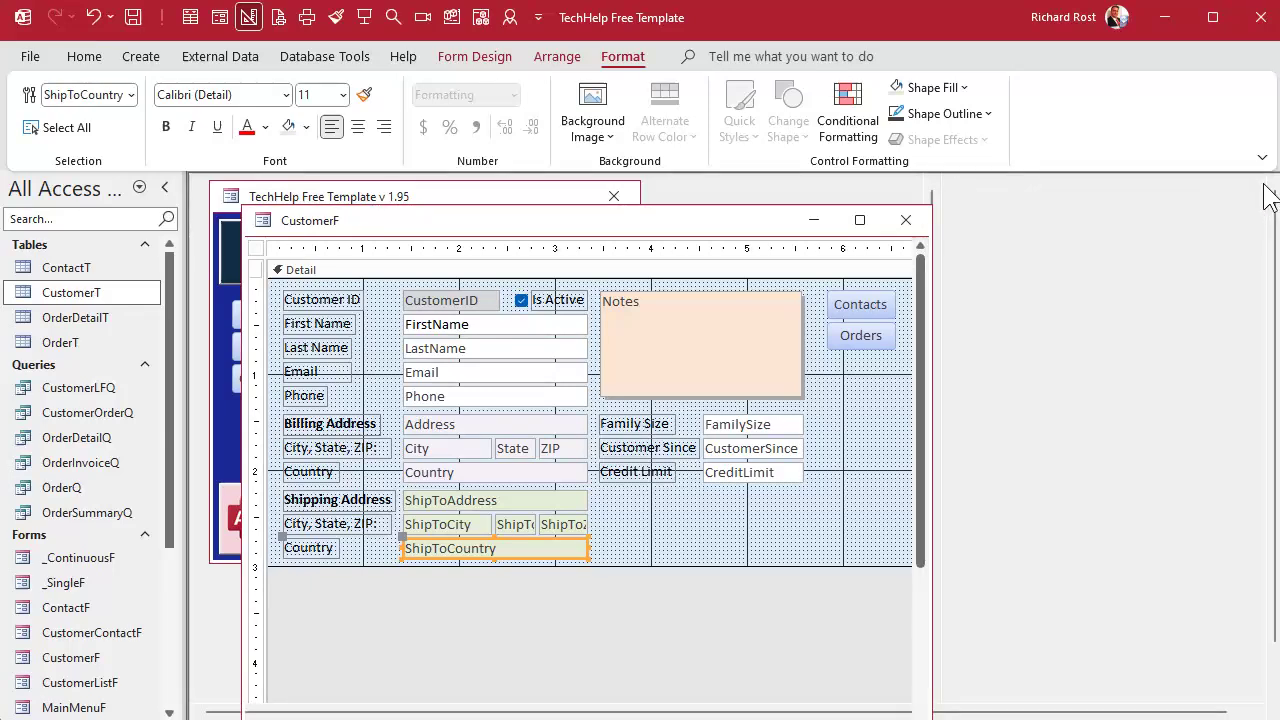
click(692, 495)
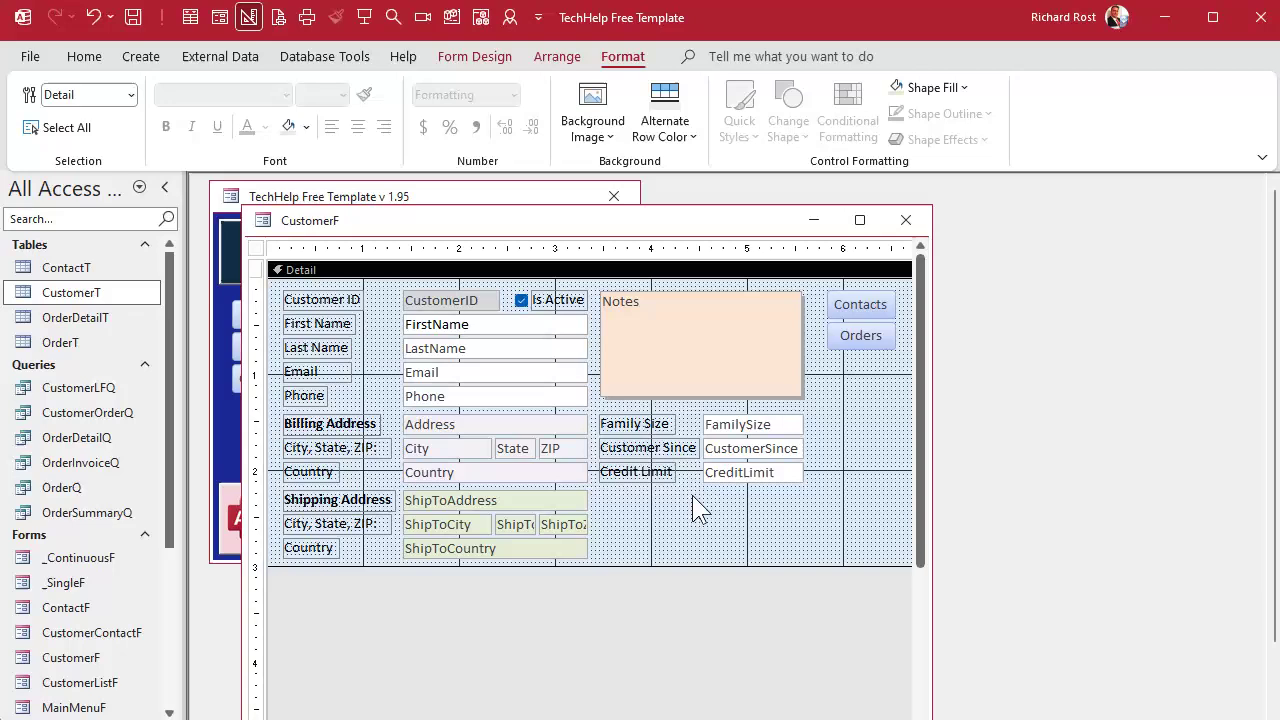
Close the CustomerF design, reopen the Customers form, and preview an order's invoice.
click(905, 220)
click(339, 344)
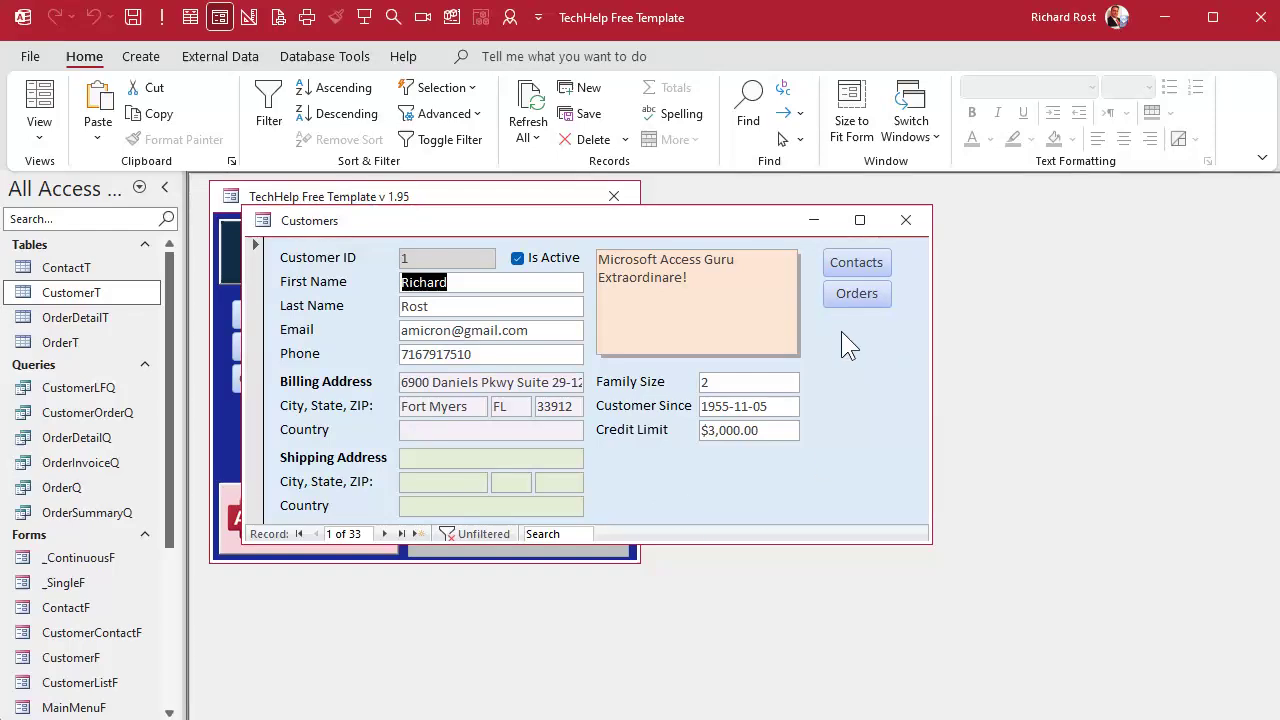
click(845, 297)
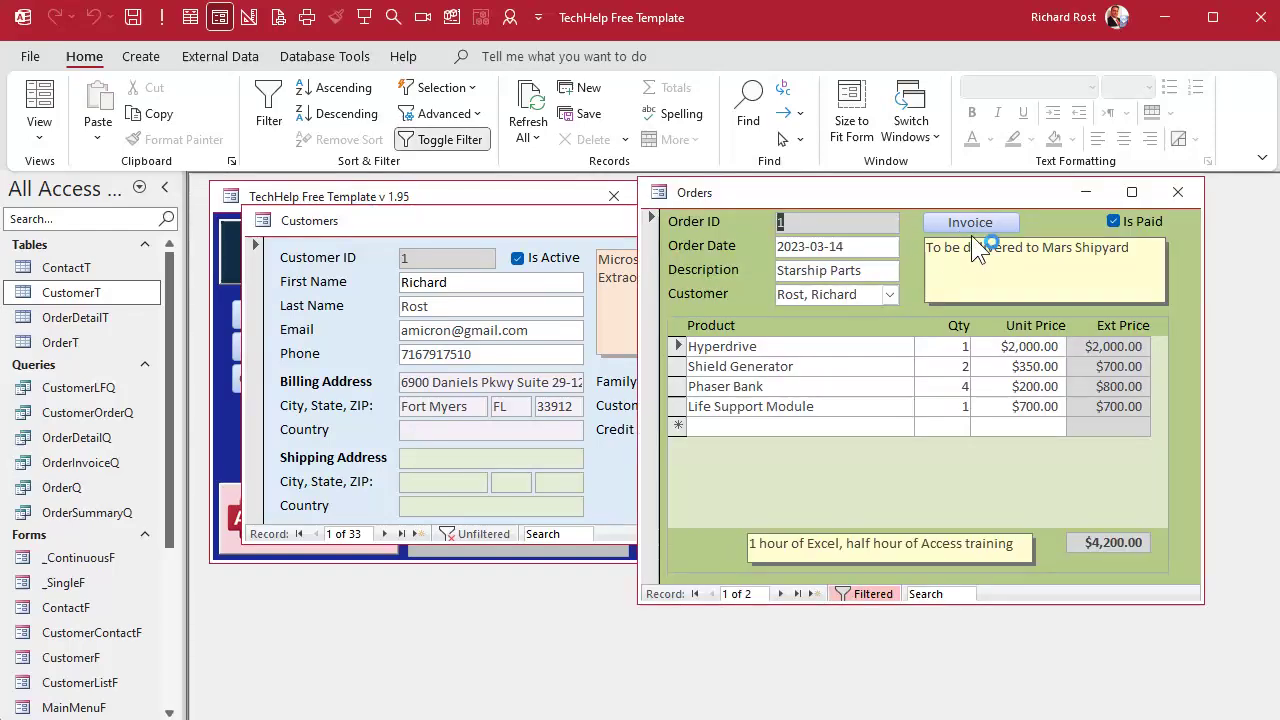
click(972, 221)
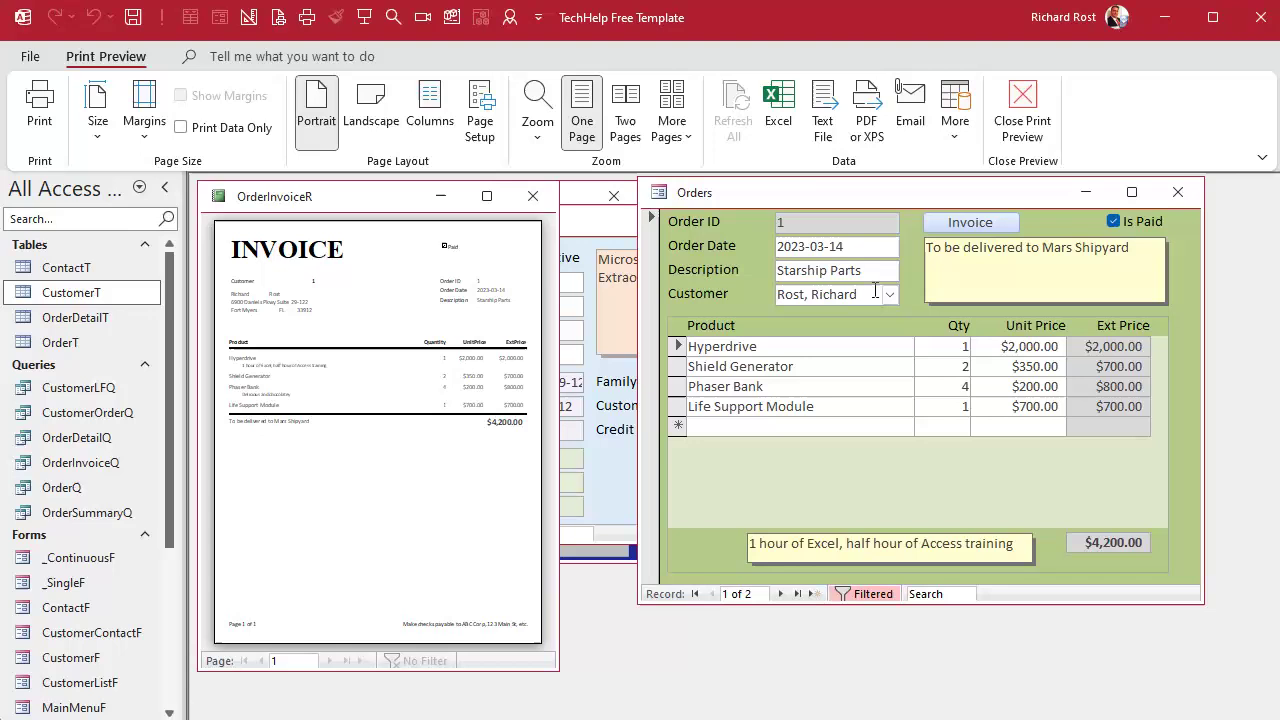
Check the invoice report's properties in Design View, close it and Orders, then target OrderInvoiceQ.
right_click(375, 202)
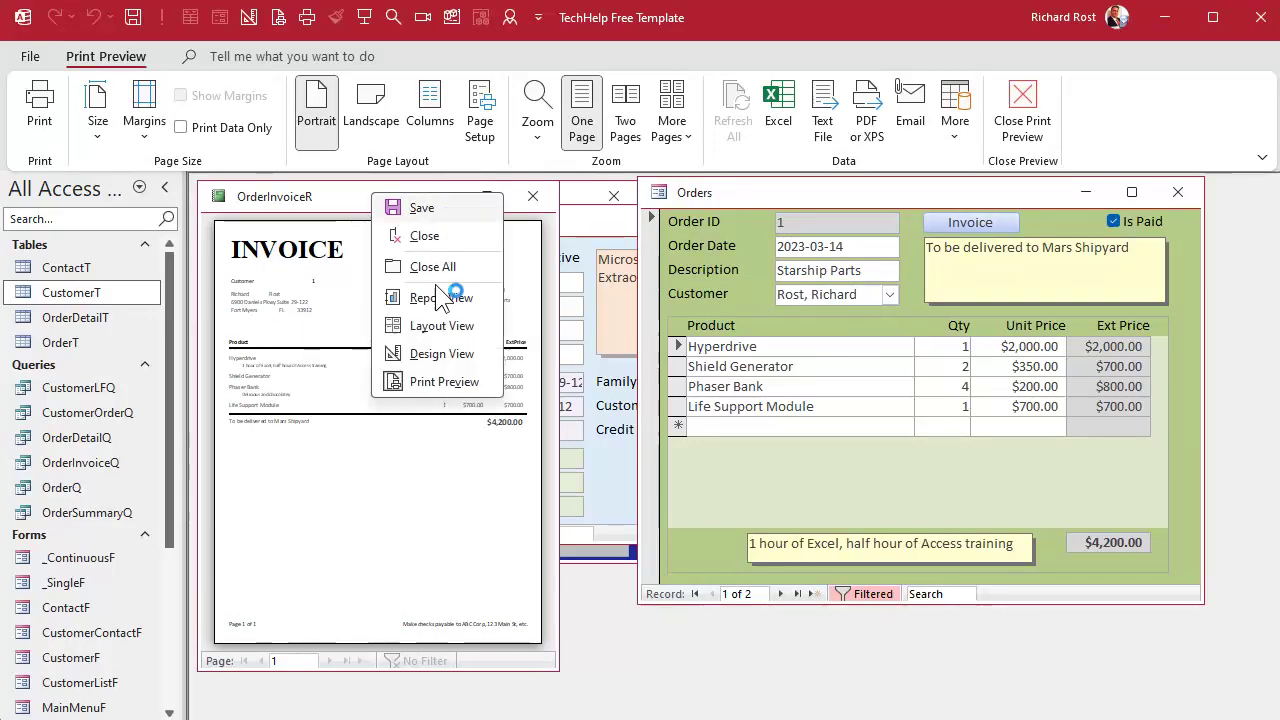
click(445, 352)
double_click(212, 224)
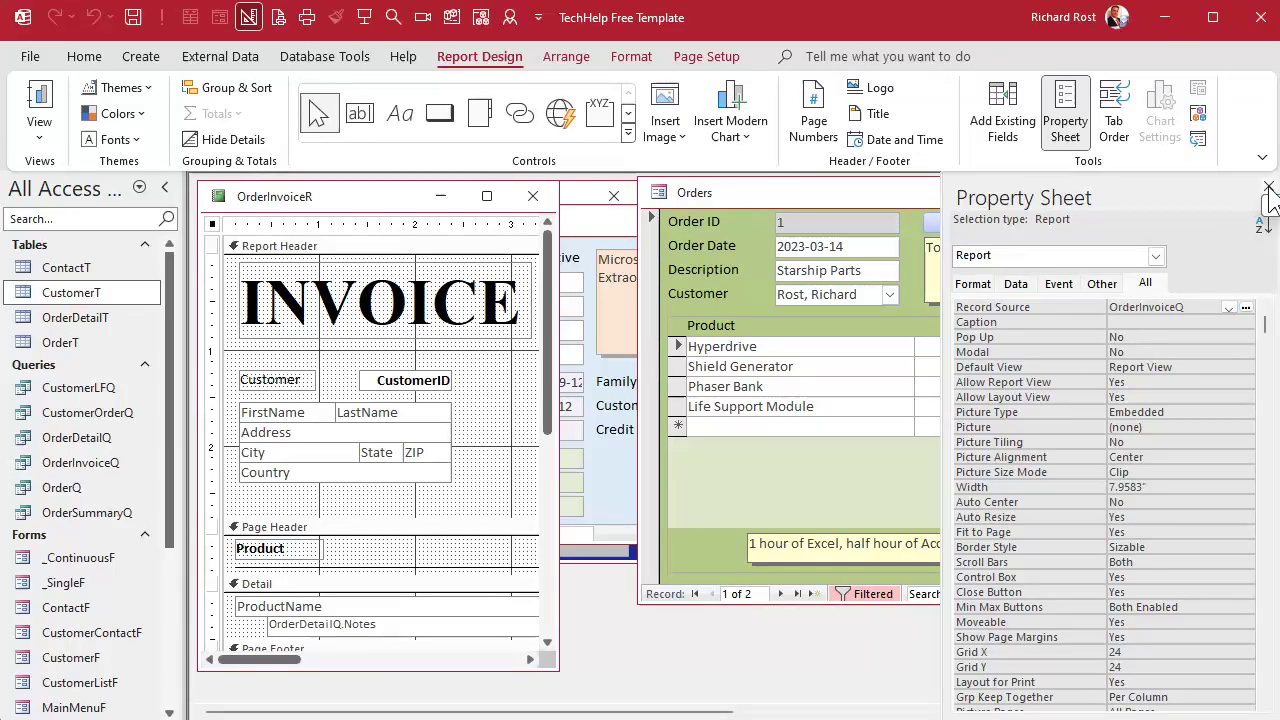
click(1267, 189)
click(533, 195)
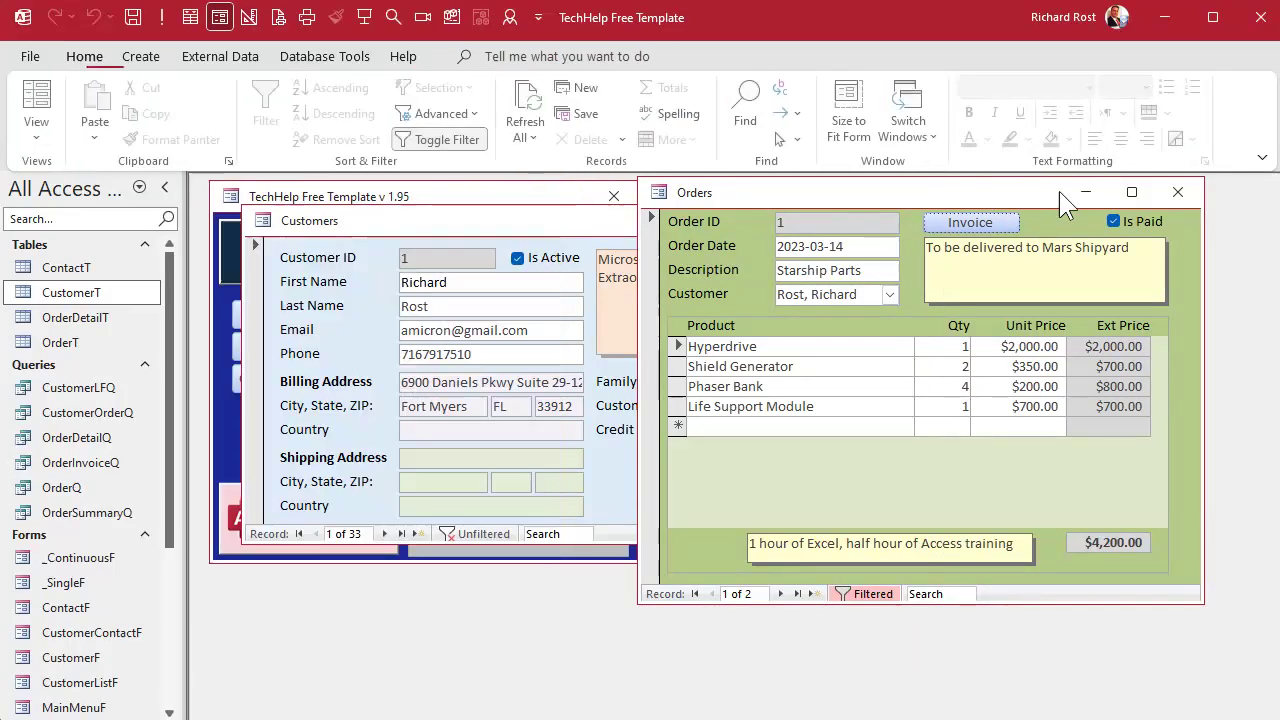
click(1182, 196)
right_click(92, 462)
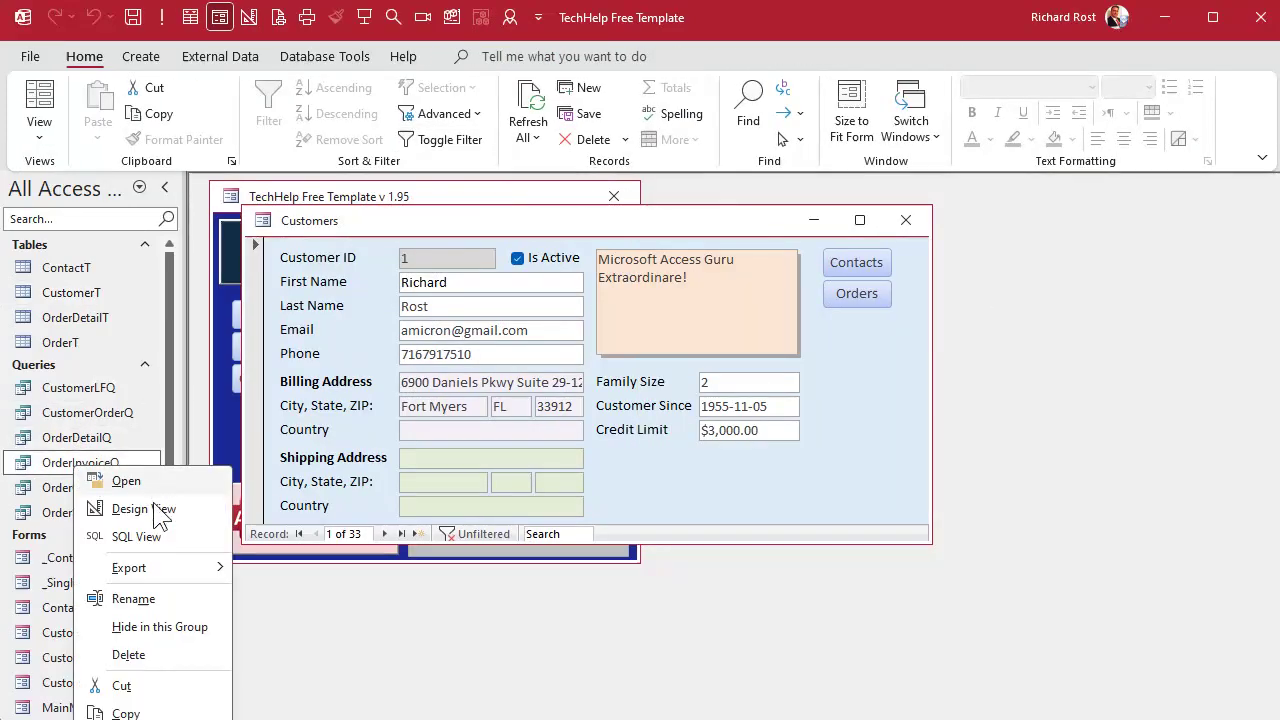
click(150, 509)
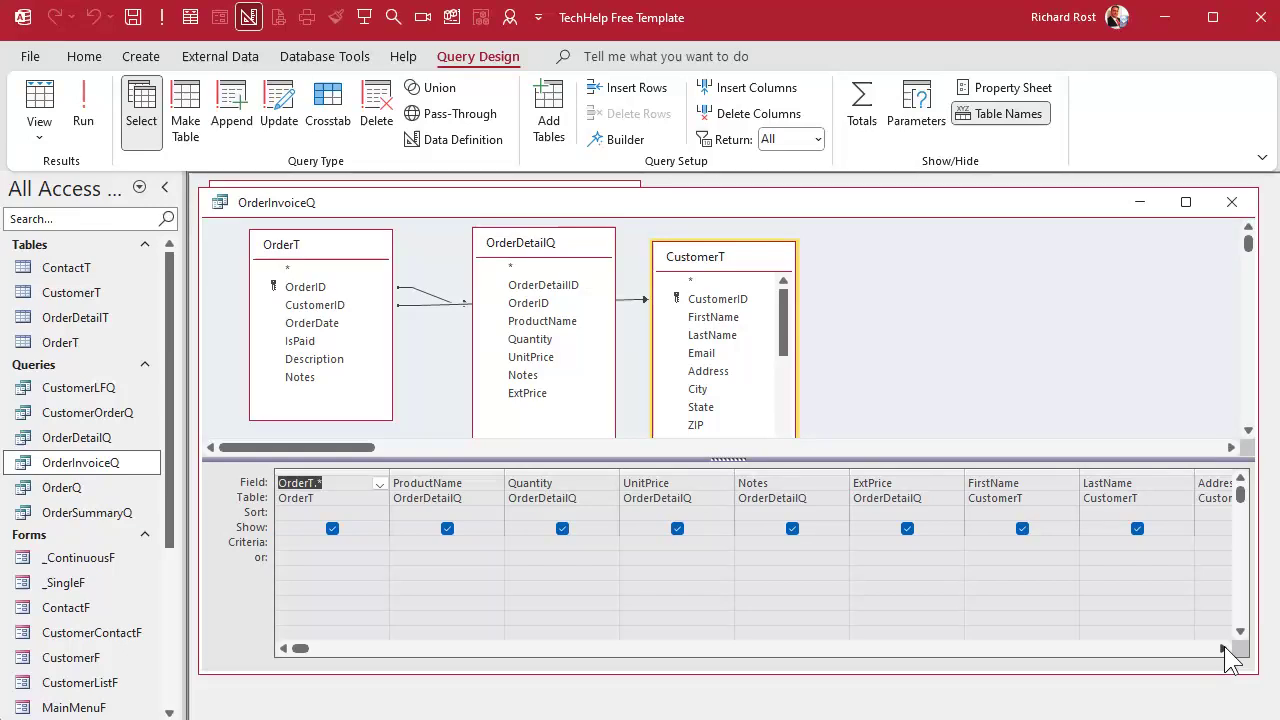
drag(1224, 646, 1224, 646)
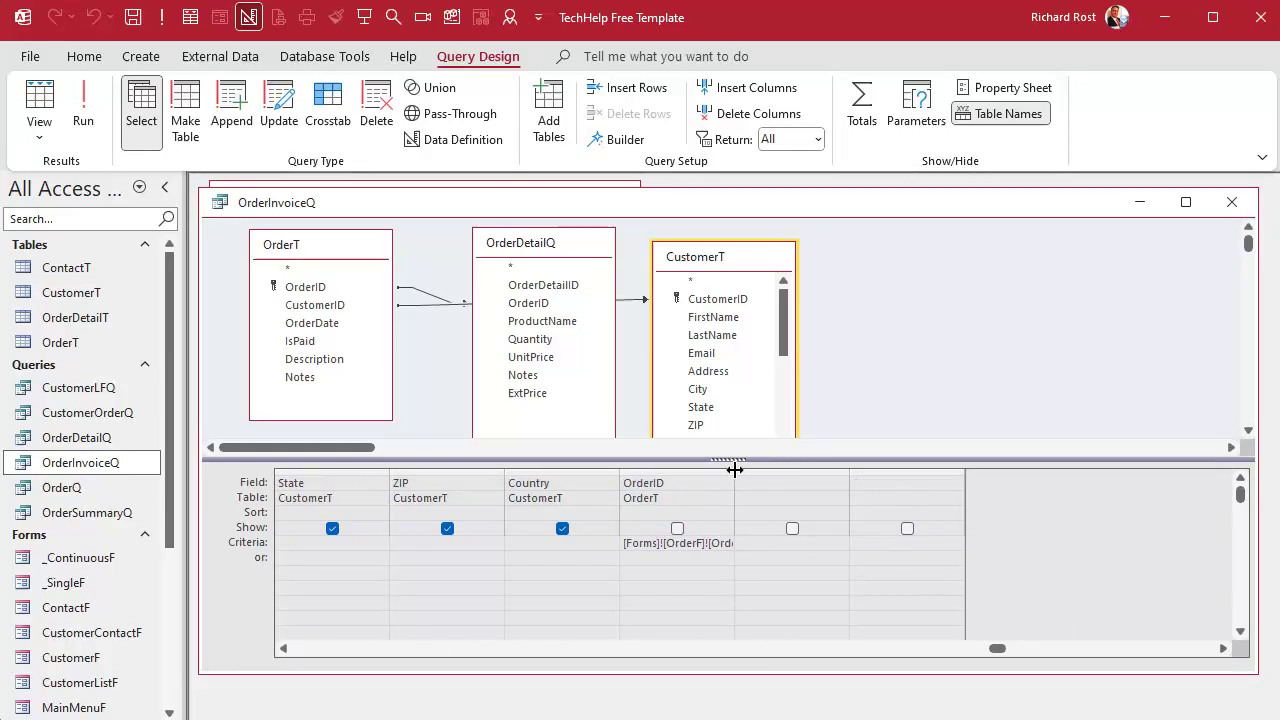
drag(735, 469, 821, 470)
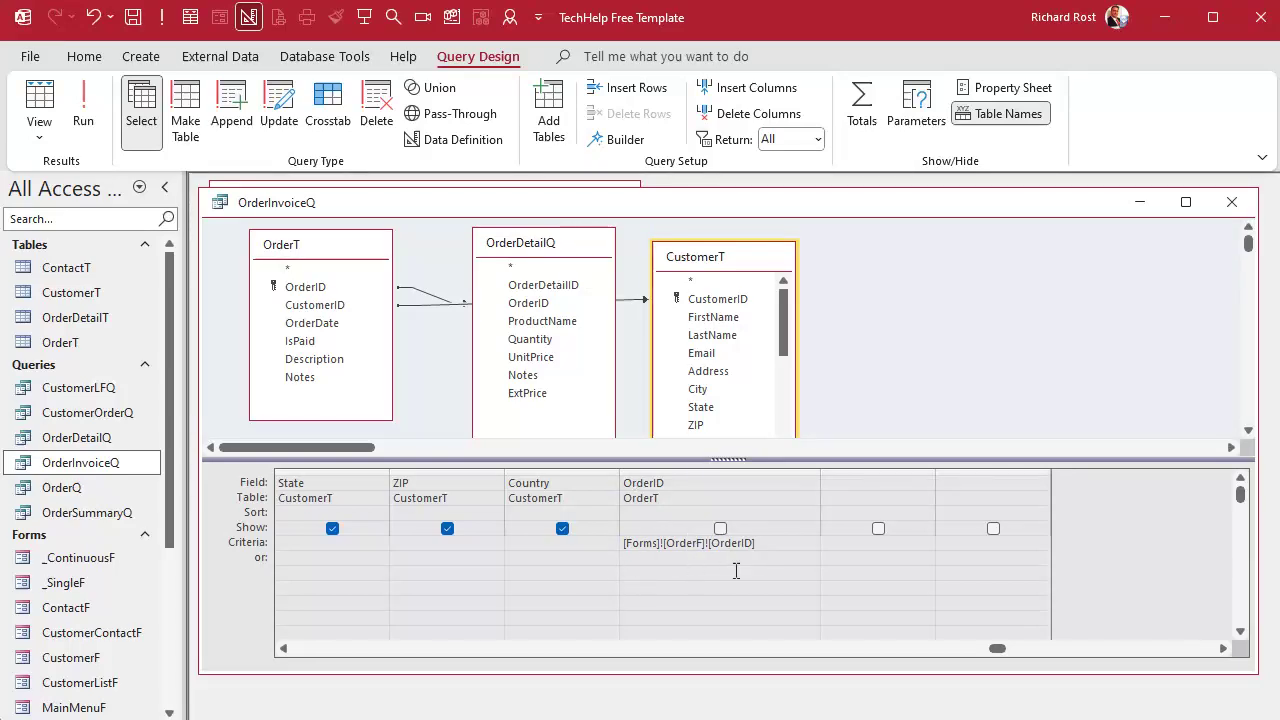
click(1232, 202)
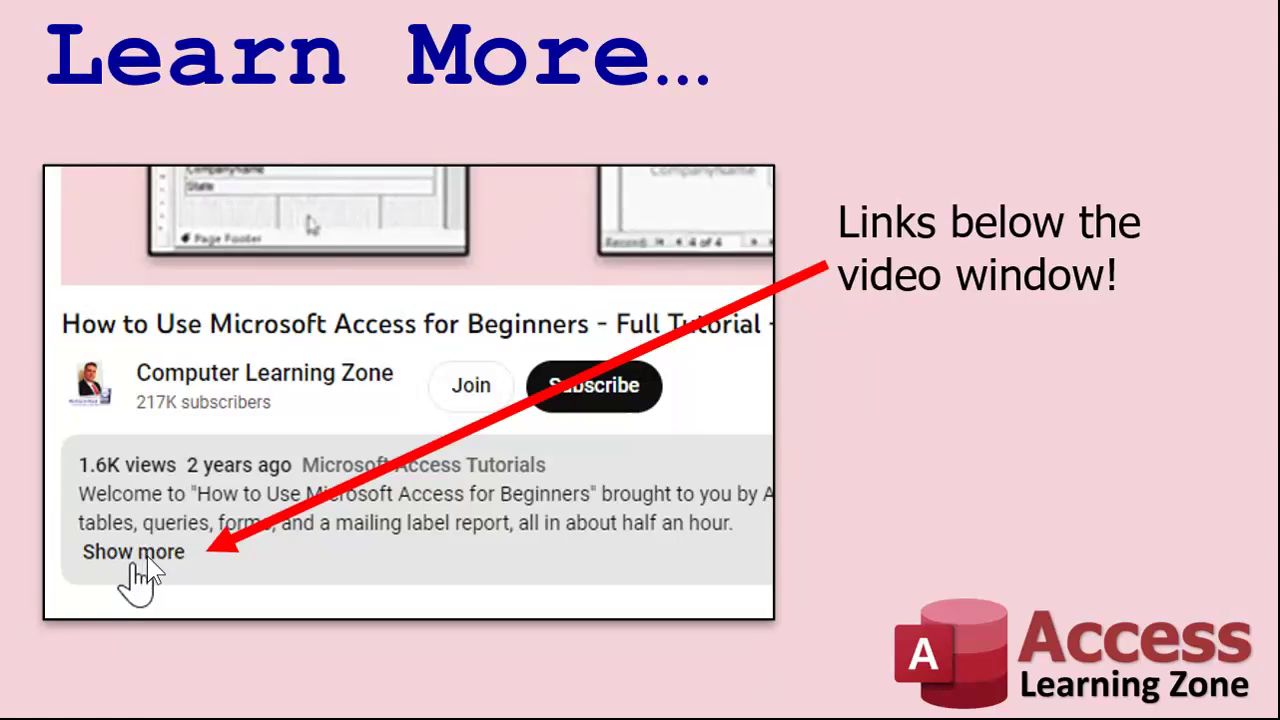
key(Right)
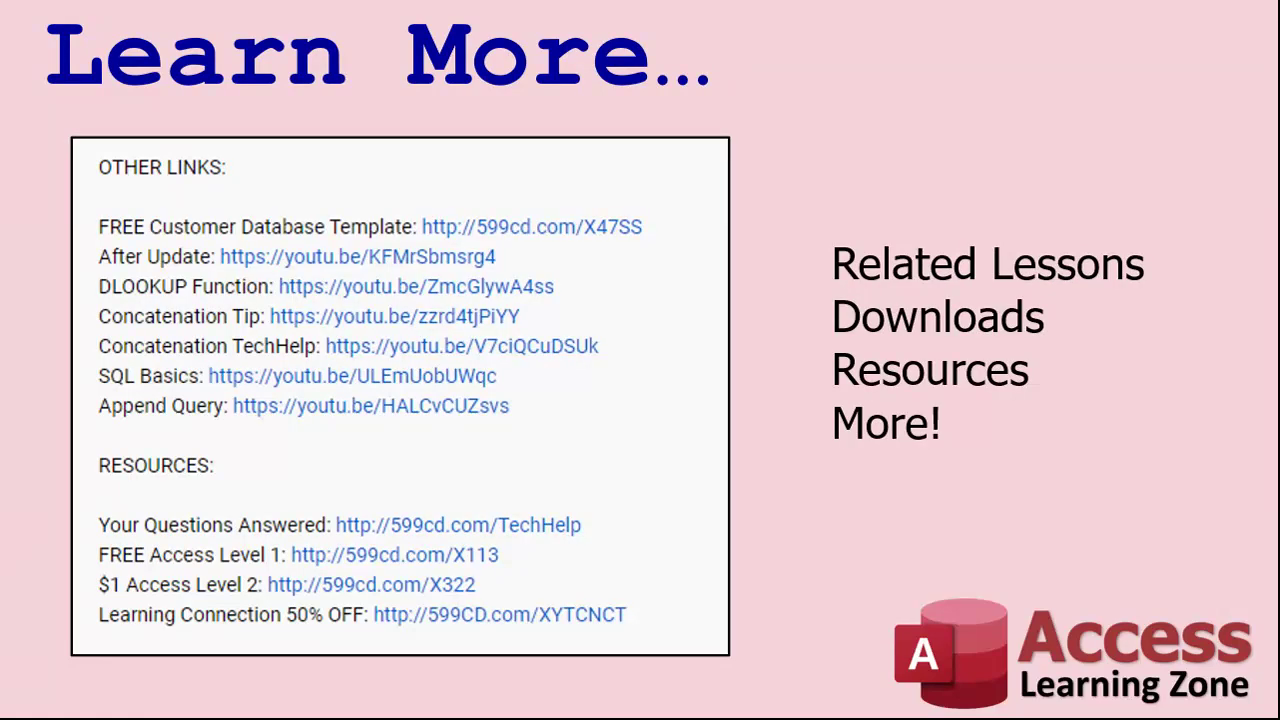